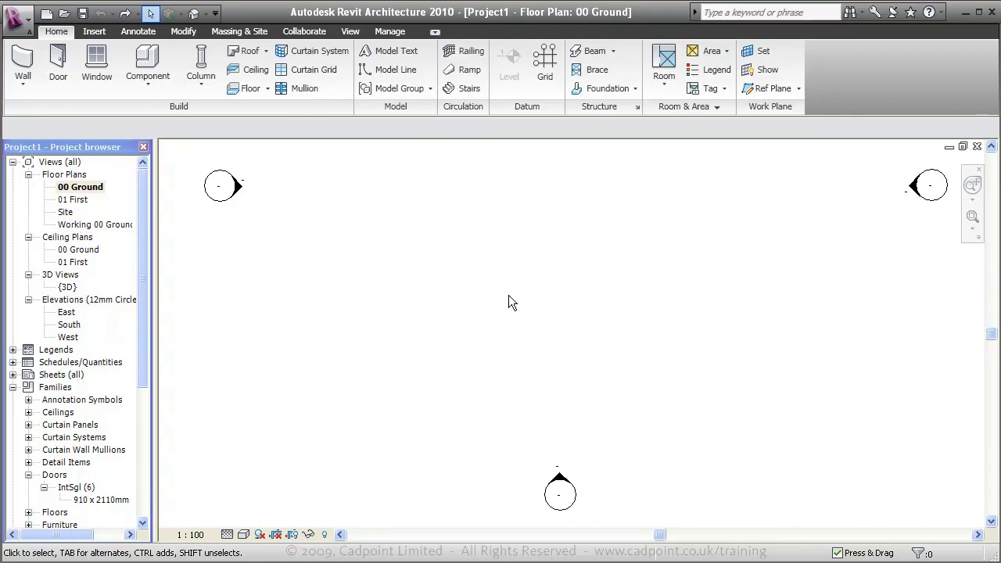
Check the level lines in the East elevation and return to the 00 Ground floor plan.
key("ctrl+y")
double_click(67, 313)
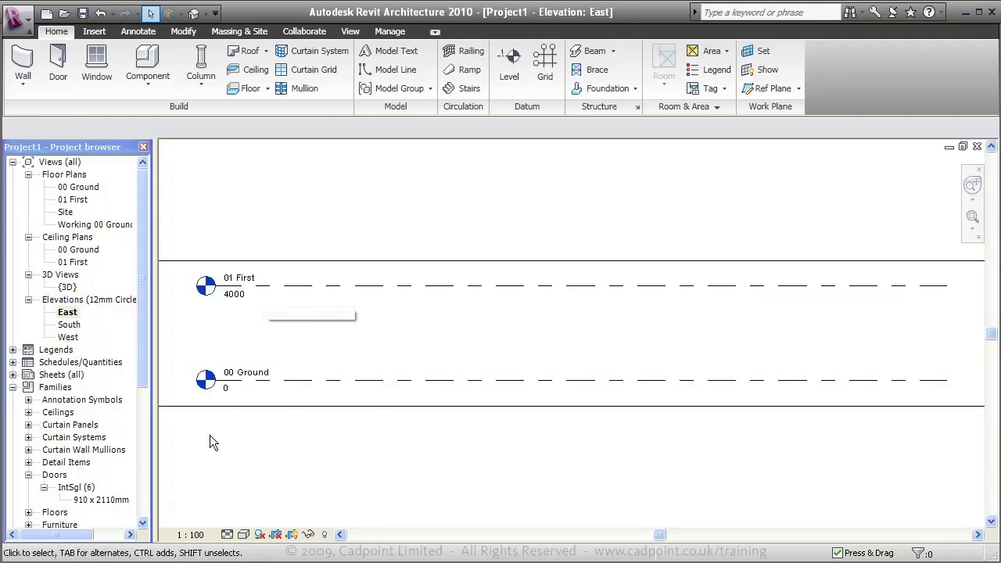
double_click(79, 188)
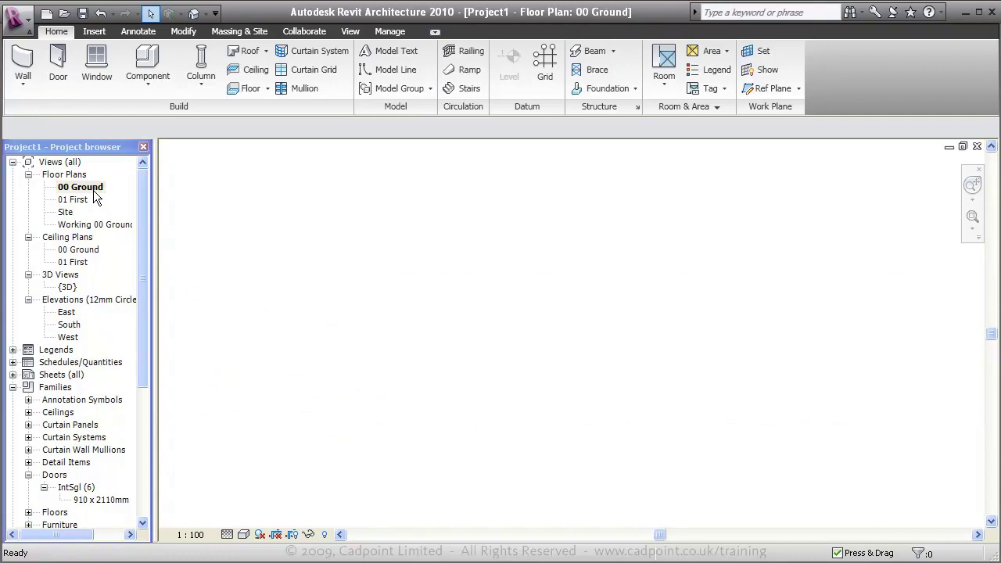
Start a chained Partn - 120 - 1Hr wall up to level 01 First and draw a horizontal first segment 8400 mm long.
left_click(24, 62)
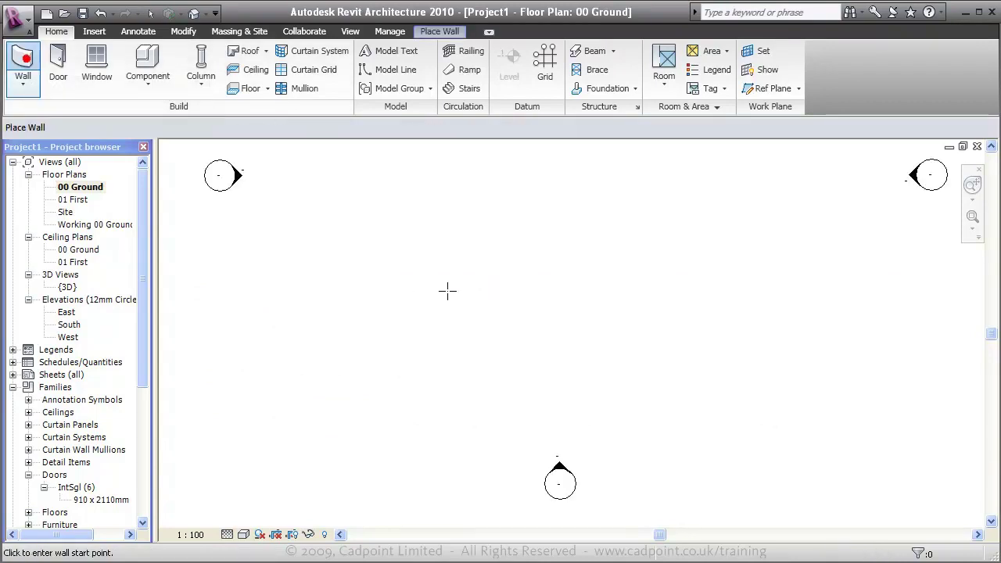
key("Escape")
left_click(28, 66)
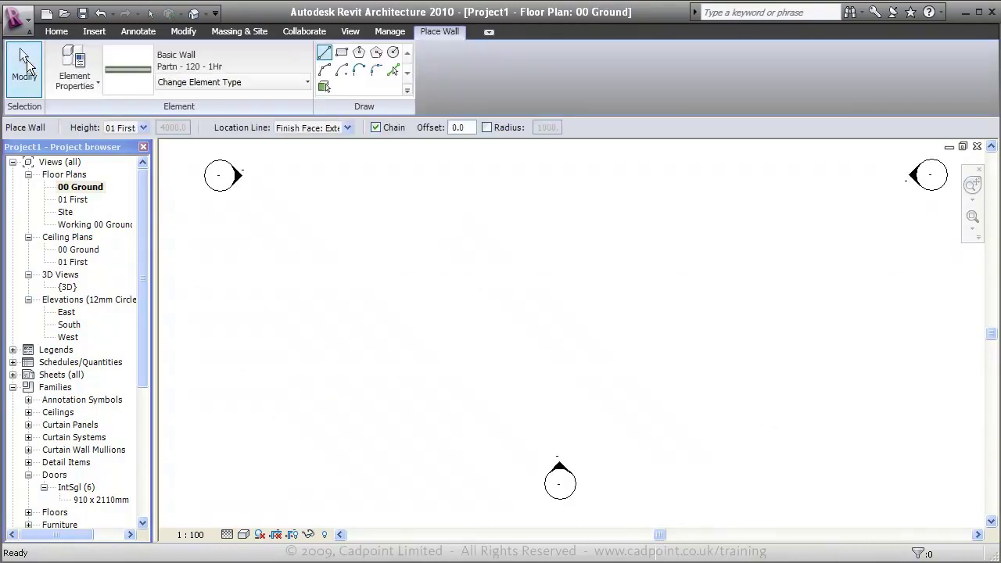
left_click(143, 127)
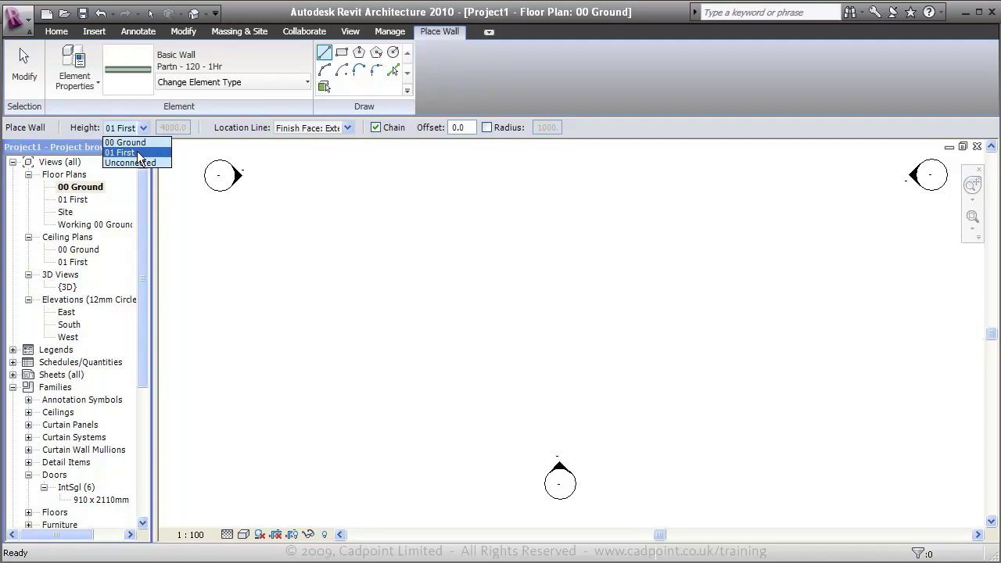
left_click(138, 154)
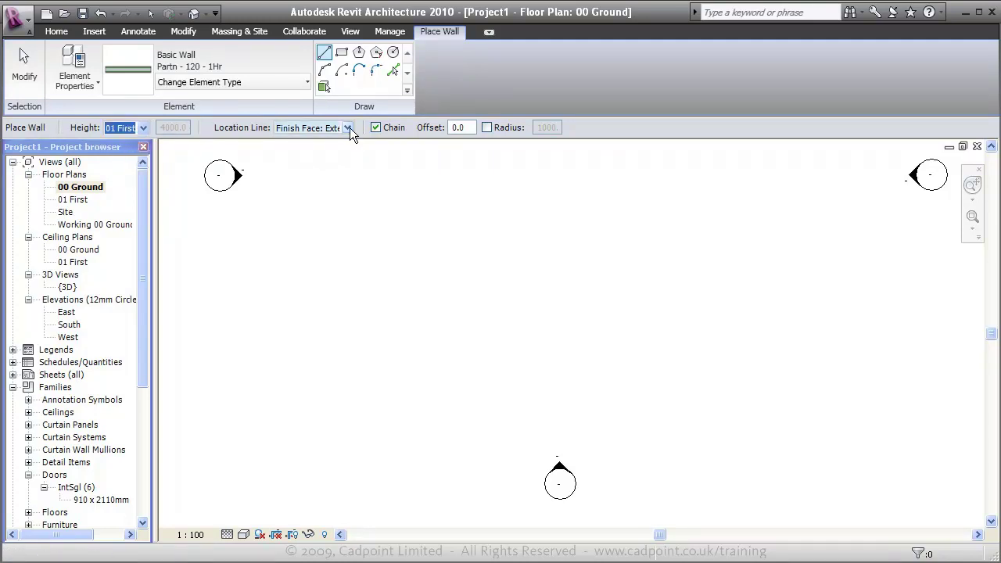
left_click(387, 218)
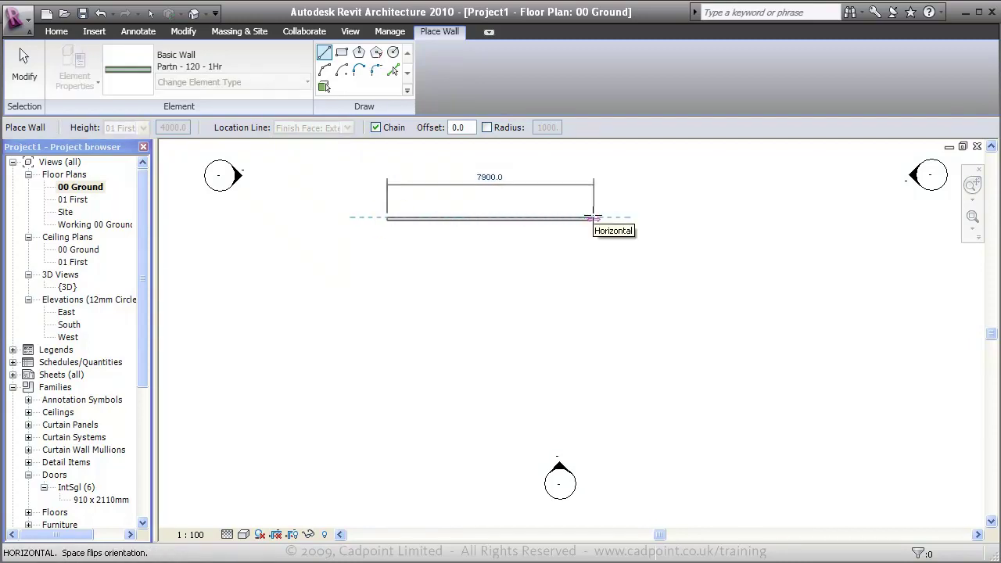
type("8")
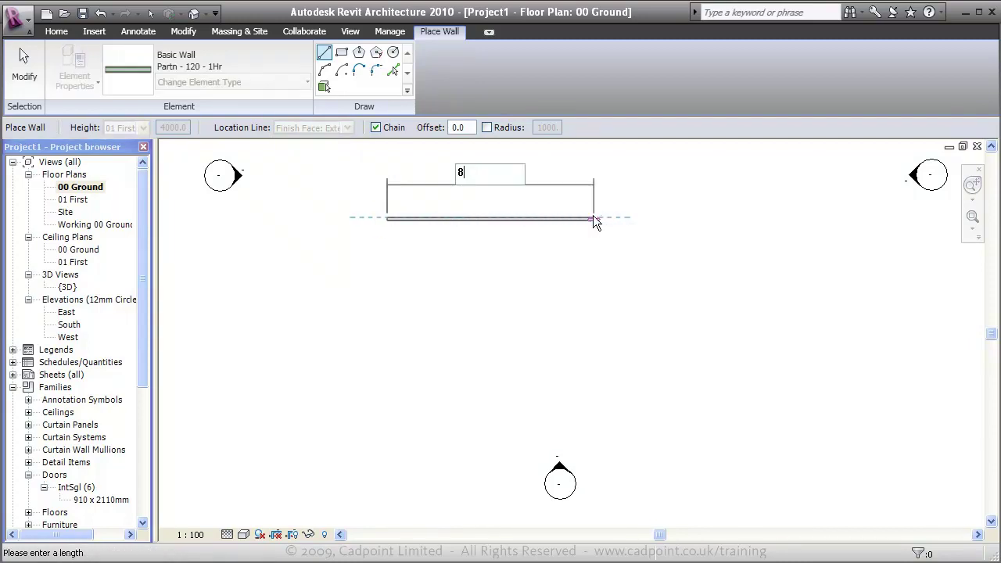
type("400")
key("Return")
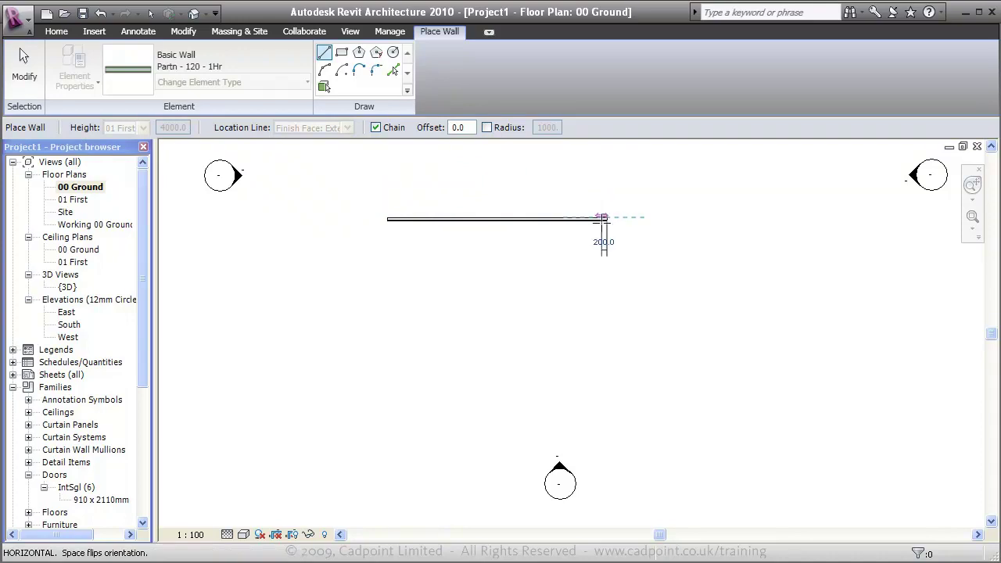
Continue the wall chain 2400 mm down and about 2700 mm right, and close the L-shaped outline back at its start point.
type("2400")
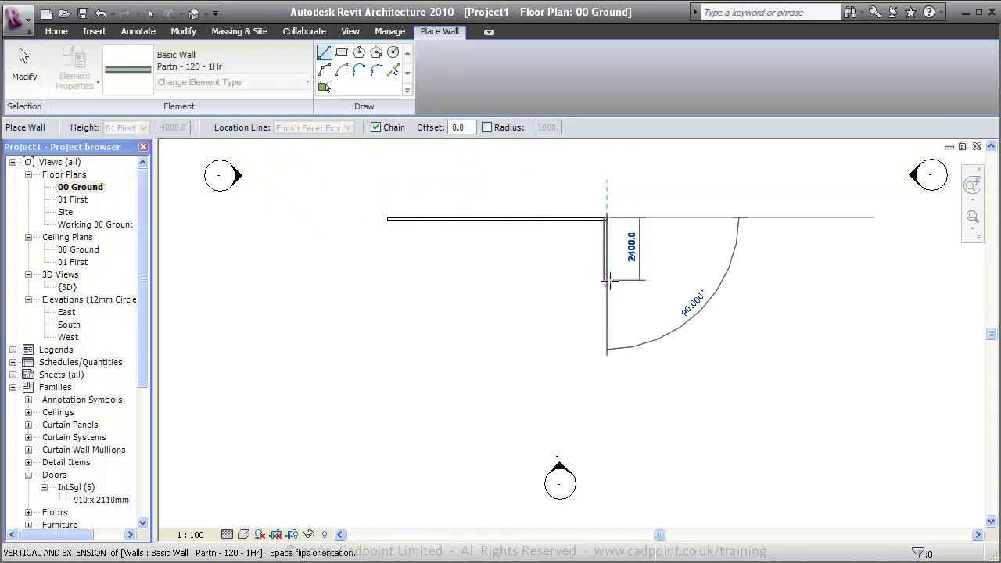
key("Return")
left_click(677, 280)
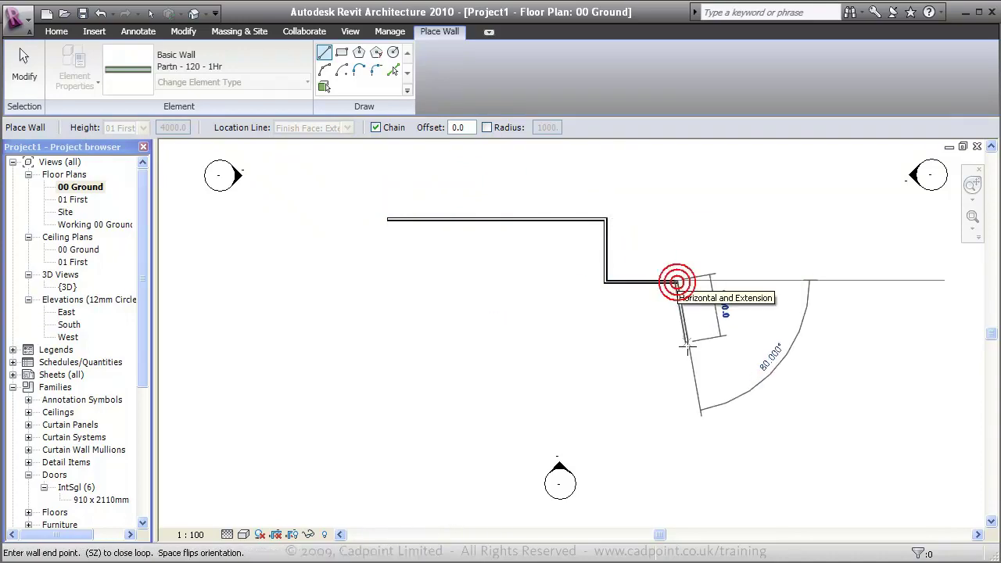
left_click(676, 366)
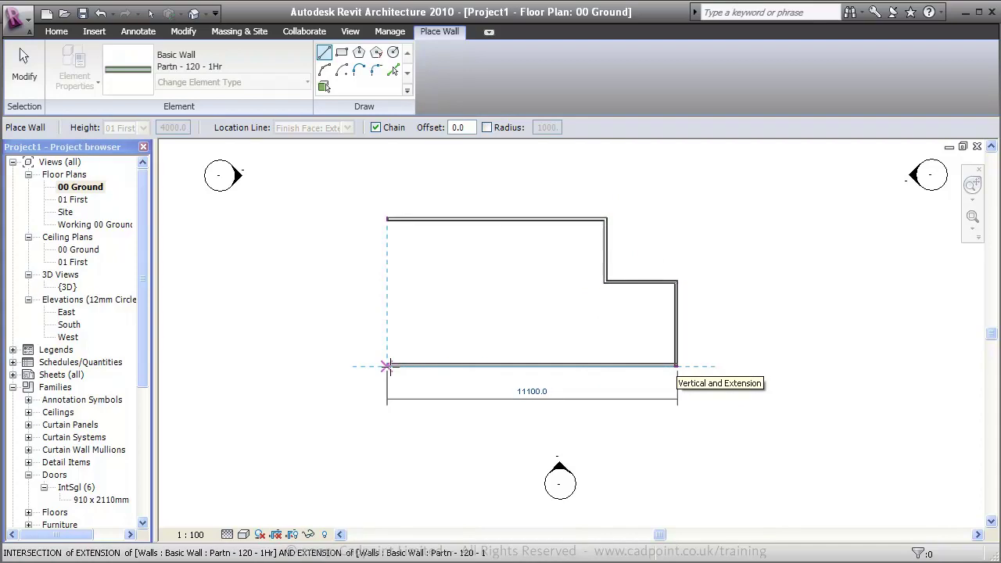
left_click(386, 365)
left_click(389, 229)
key("Escape")
Set the lower horizontal wall's distance from the short upper wall of the projection to 3750 mm.
scroll(669, 235, "up", 2)
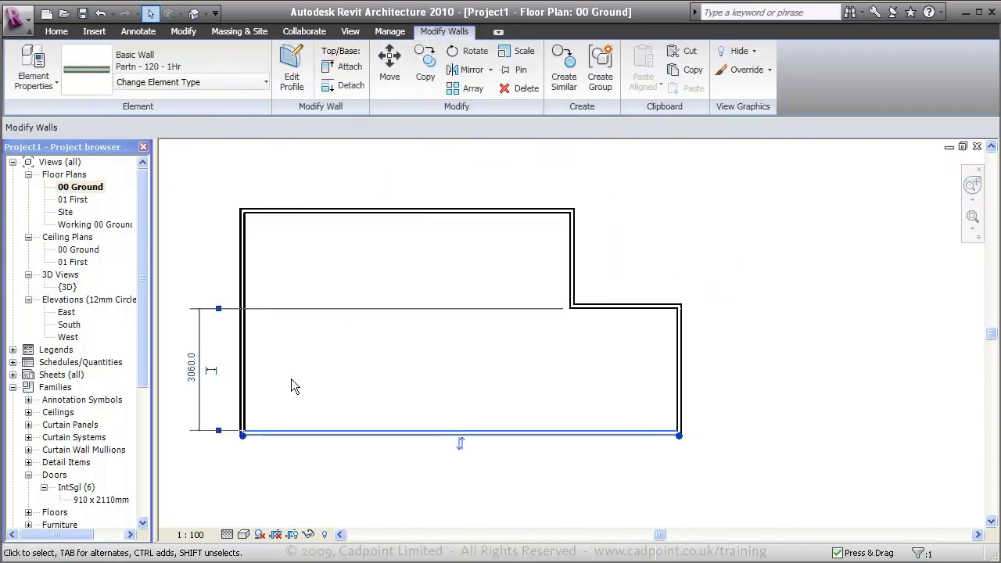
left_click(191, 368)
key("BackSpace")
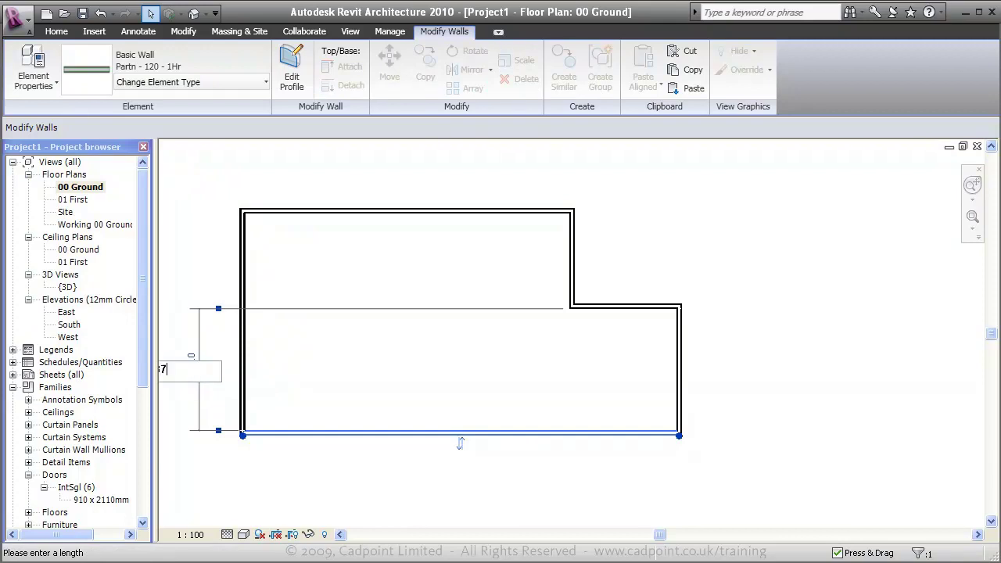
type("3750")
key("Return")
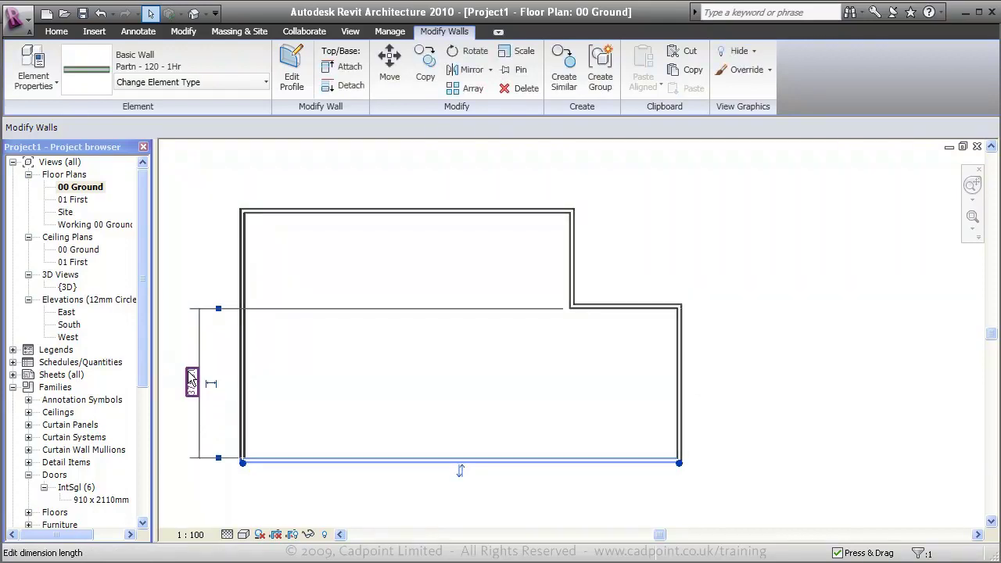
key("Escape")
Re-reference the right end wall's temporary dimension to the inner face of the left wall and set that distance to 12000 mm.
left_click(683, 408)
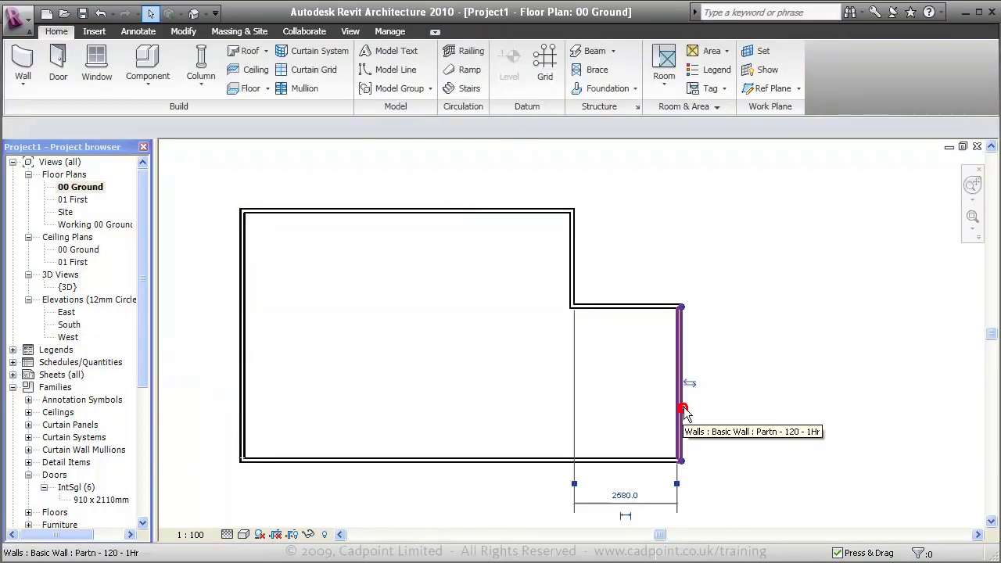
left_click_drag(574, 483, 247, 405)
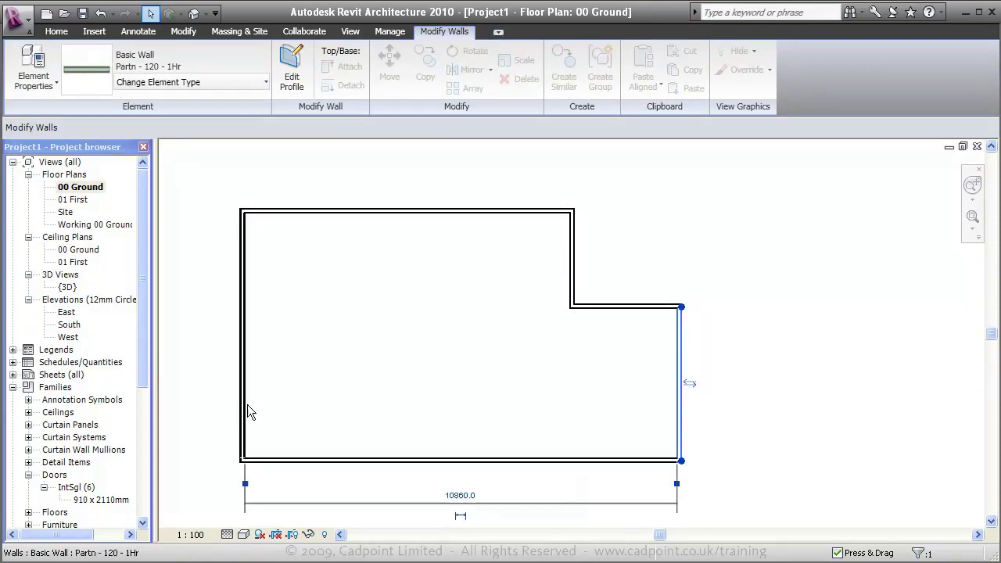
left_click(460, 495)
type("12")
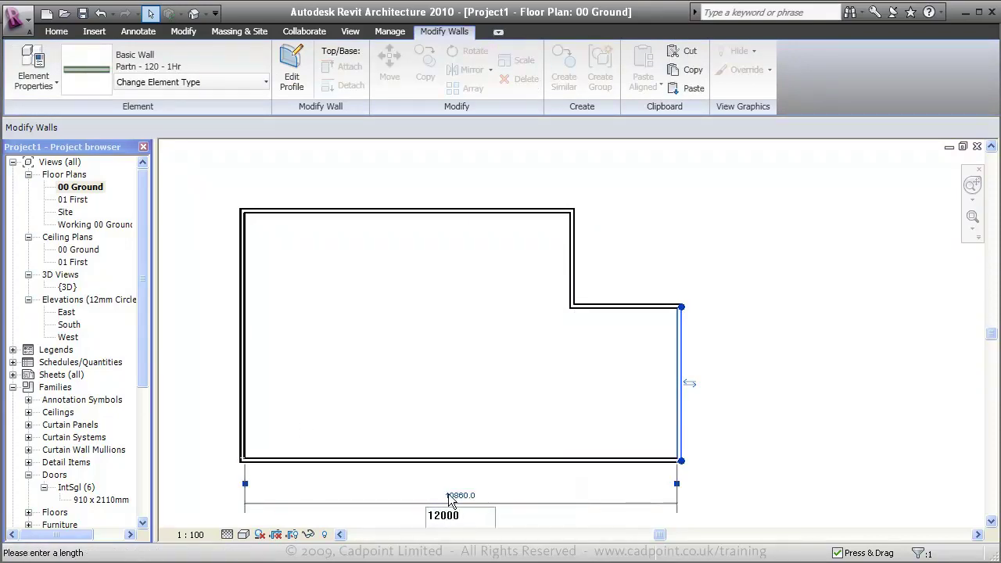
type("000")
key("Return")
key("Escape")
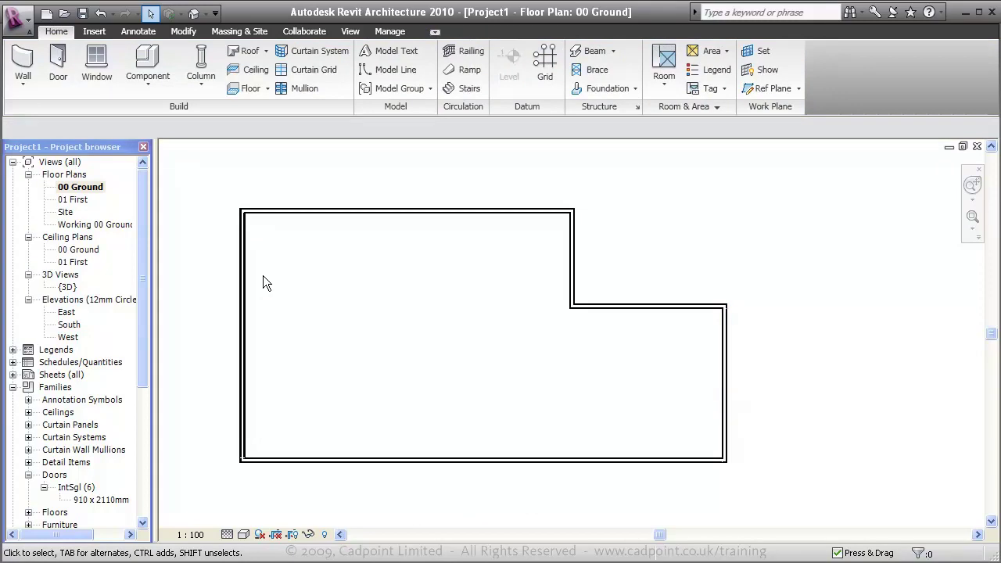
Inspect the wall enclosure from another angle in the {3D} view and return to the 00 Ground floor plan.
double_click(68, 287)
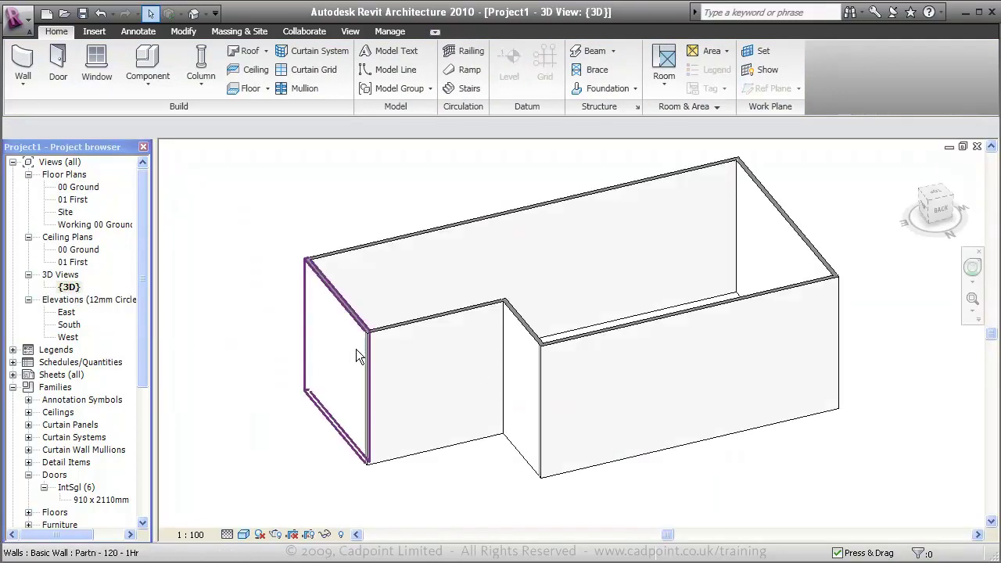
middle_click_drag(335, 316, 379, 349, "shift")
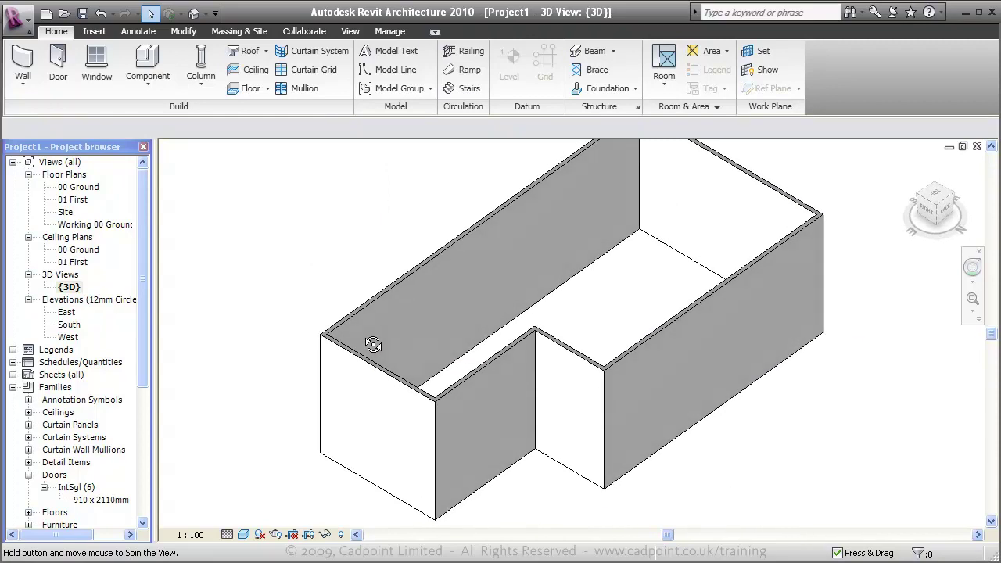
double_click(76, 188)
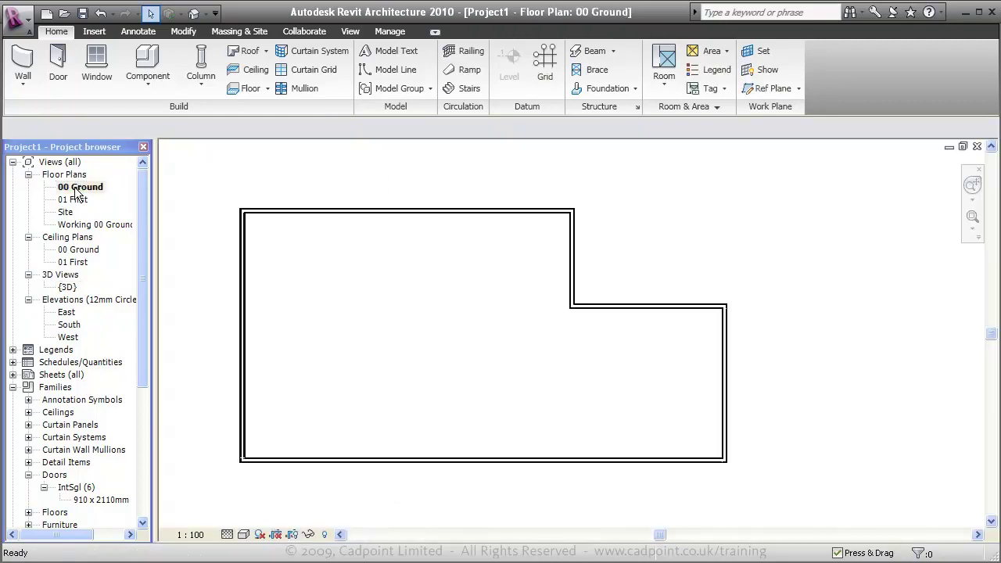
Create a 225mm Susp Ground floor on level 00 Ground, bounded by the whole chain of walls.
left_click(256, 86)
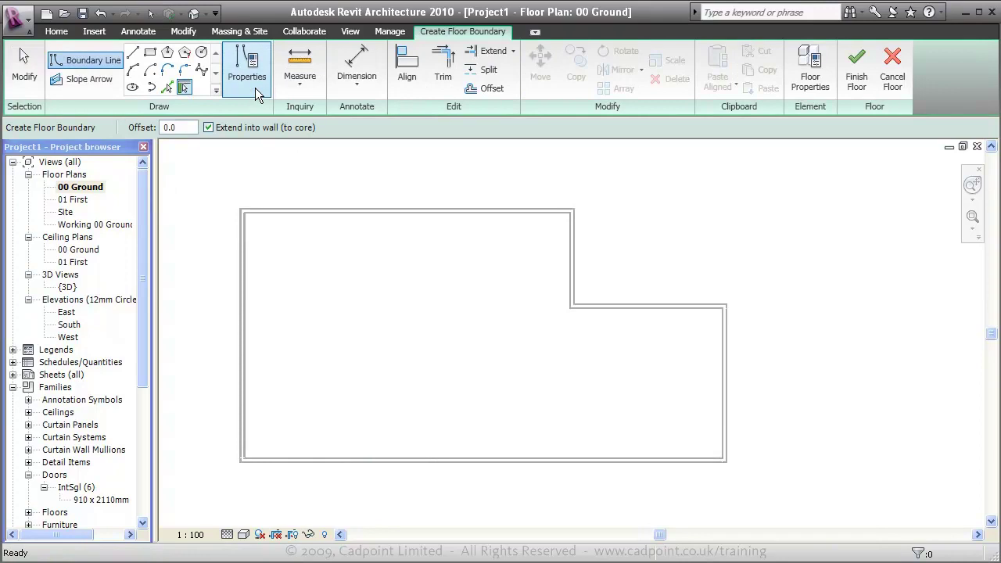
key("Tab")
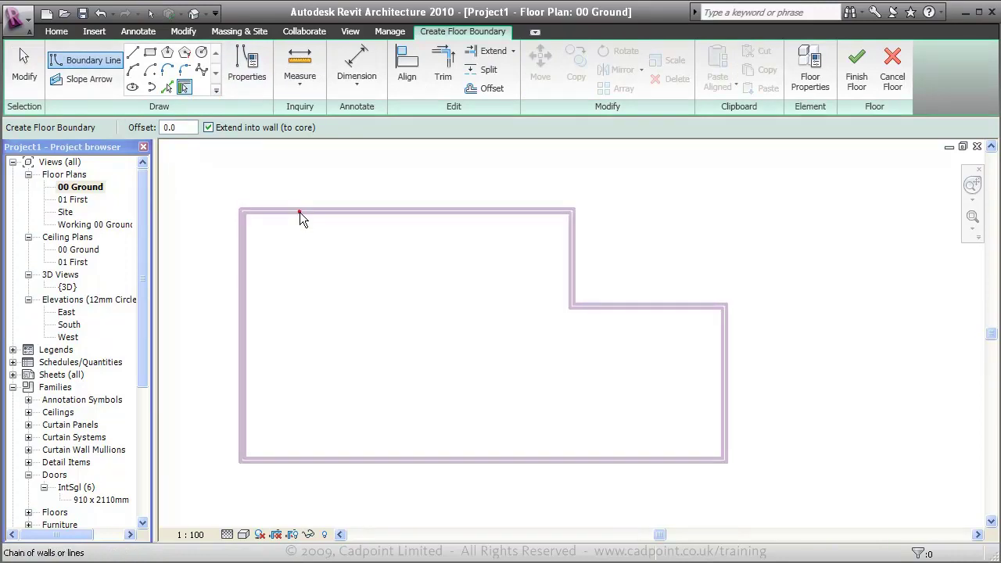
left_click(299, 217)
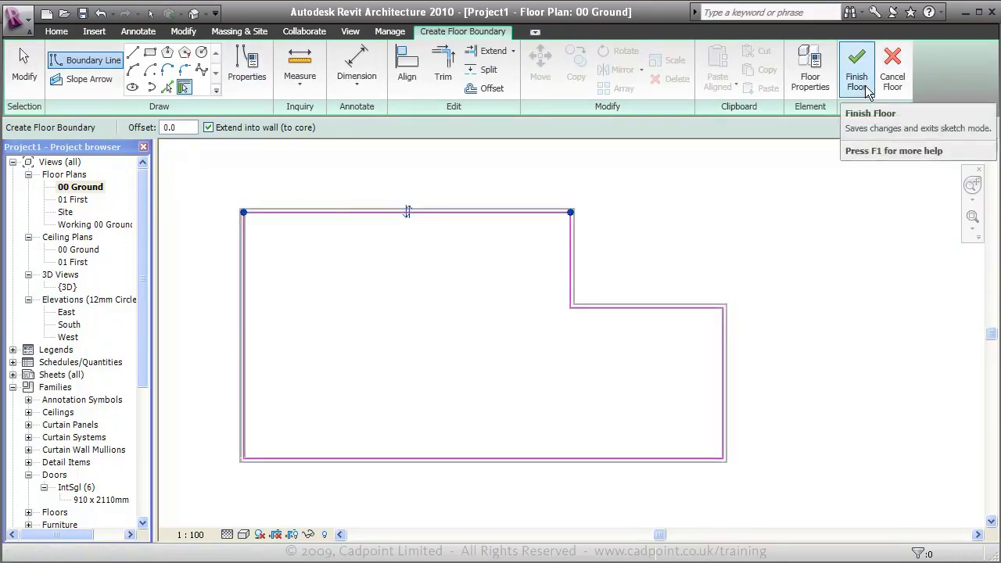
left_click(811, 66)
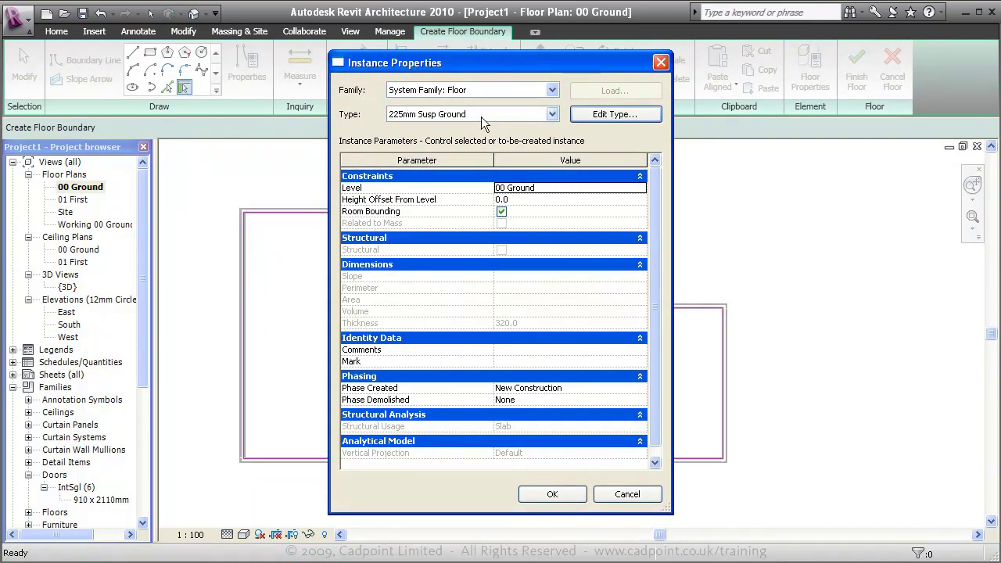
left_click(569, 491)
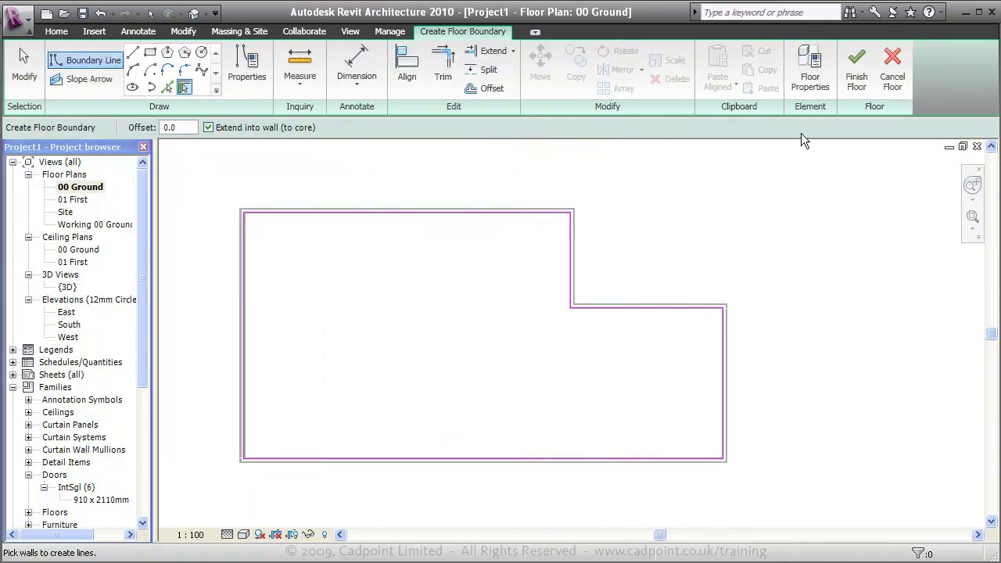
left_click(867, 78)
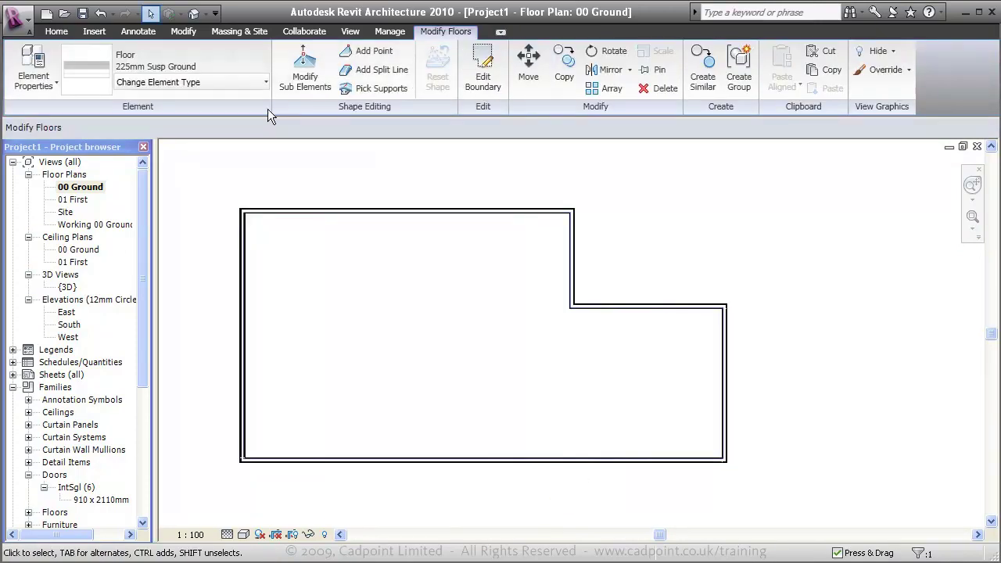
Place a Generic Basic Ceiling within the wall outline in the 00 Ground ceiling plan.
double_click(86, 251)
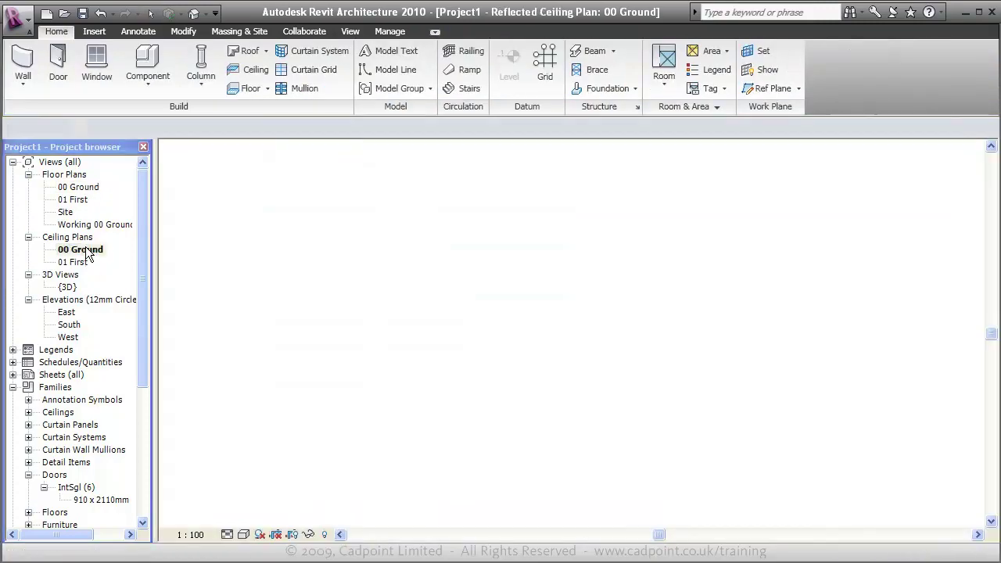
left_click(56, 31)
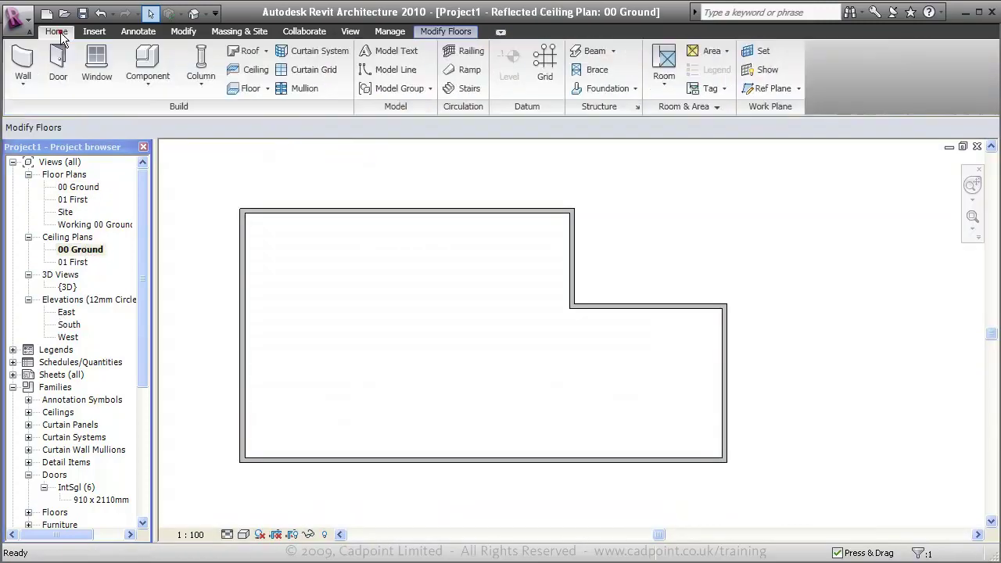
left_click(248, 69)
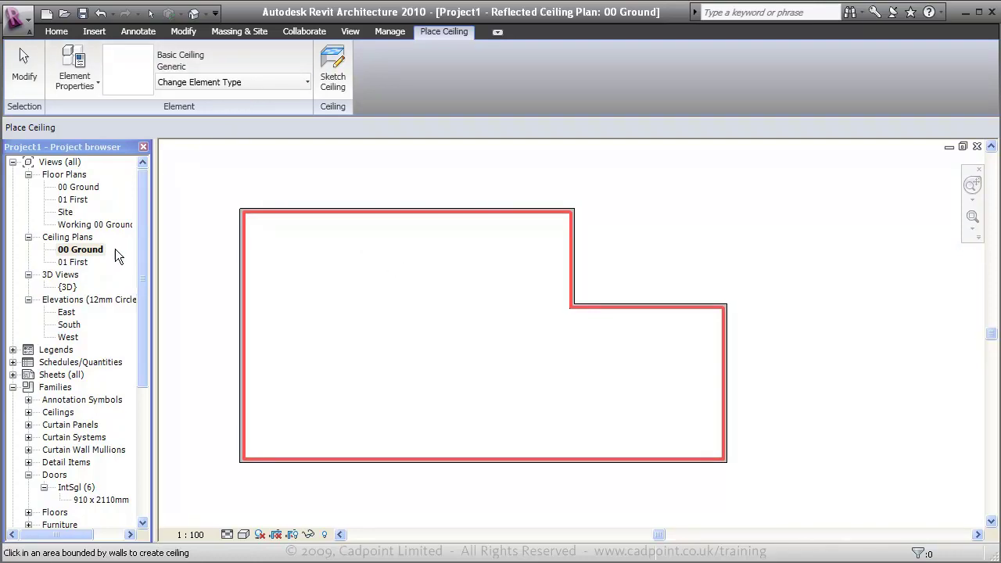
Inspect the building with its floor and ceiling in the {3D} view and go back to the 00 Ground floor plan.
double_click(69, 287)
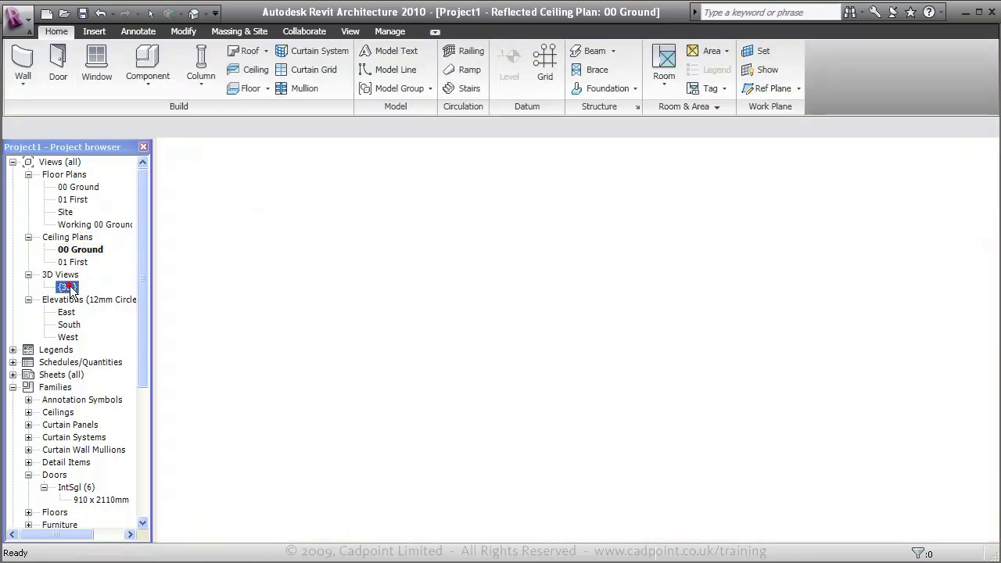
middle_click_drag(678, 398, 707, 395, "shift")
double_click(89, 191)
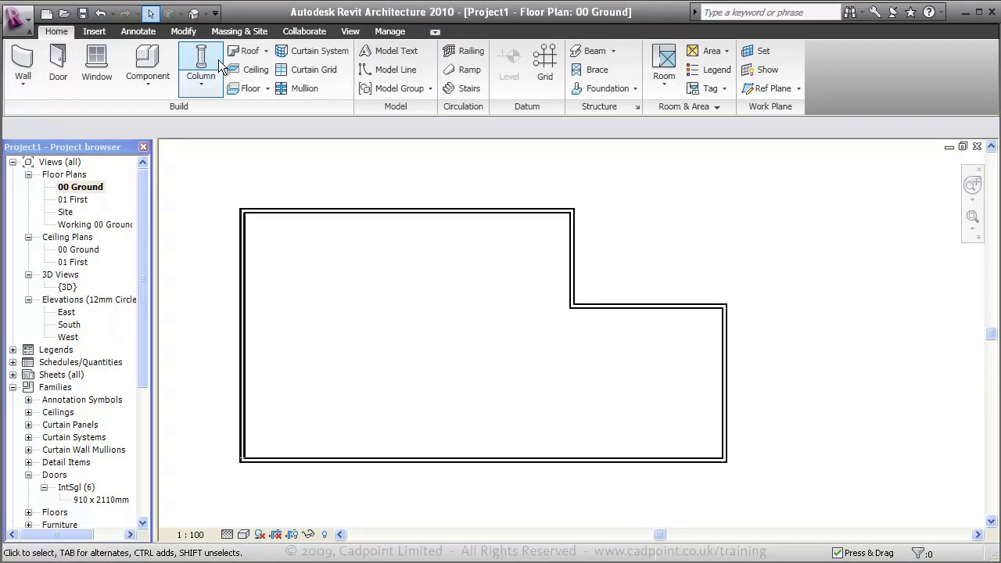
Create a perspective camera view with its eye inside the southwest corner and its target northeast, beyond the building's recessed corner.
left_click(205, 14)
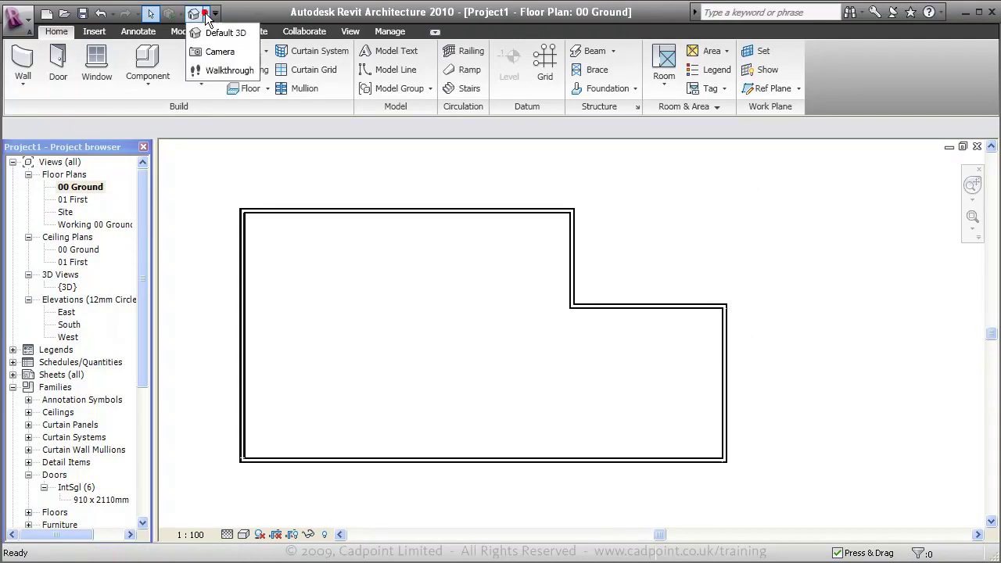
left_click(221, 52)
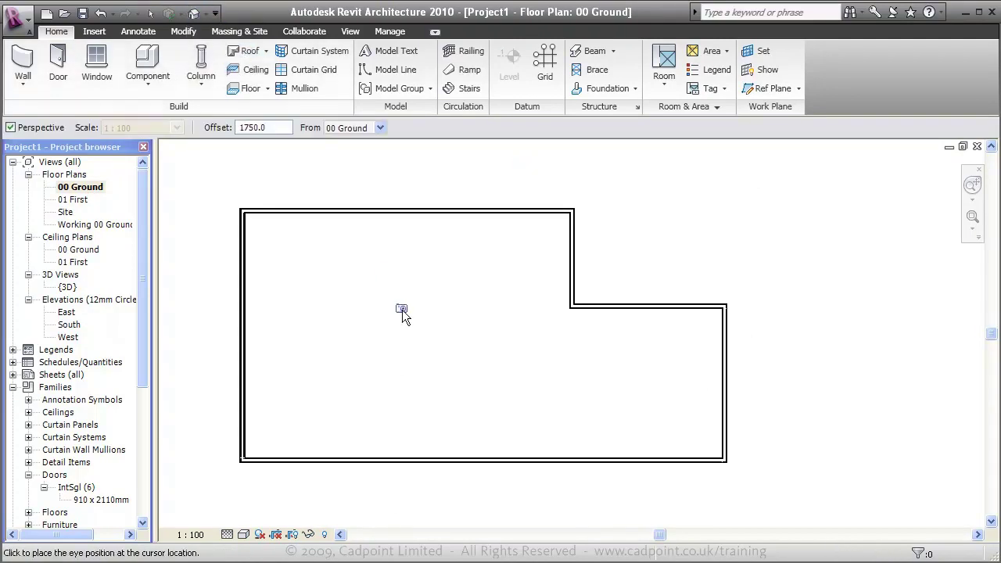
left_click(259, 442)
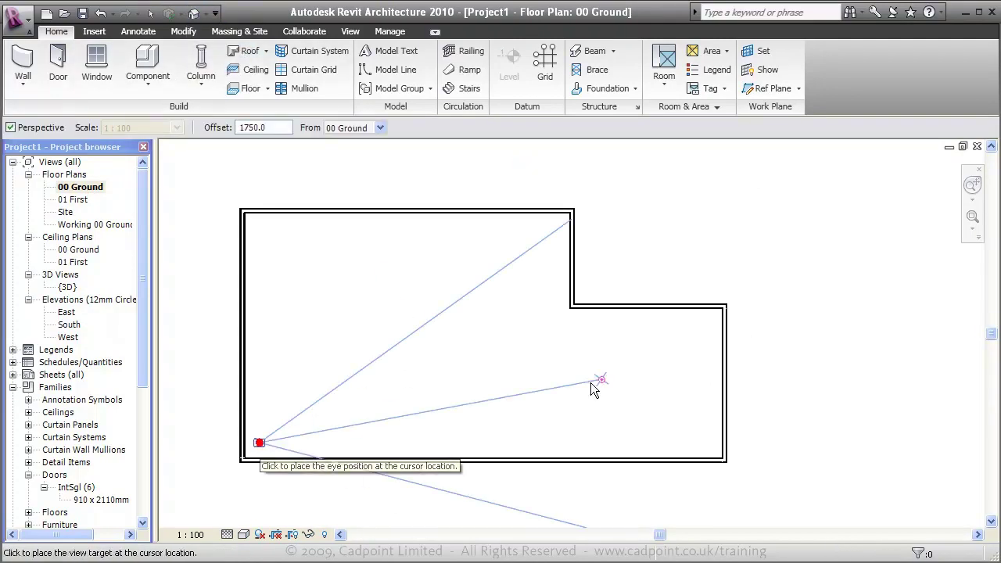
left_click(724, 237)
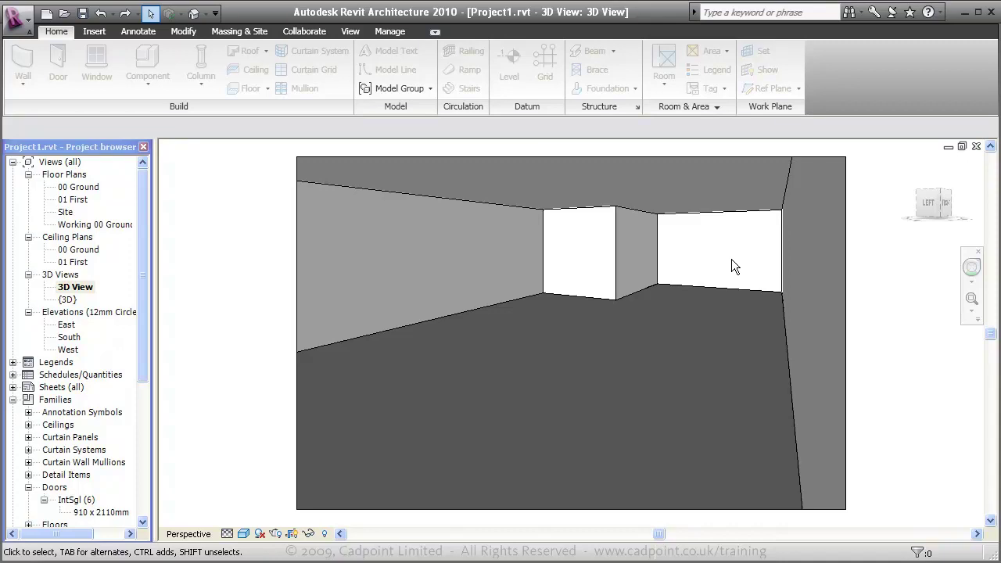
Change the floor in the camera view to the Stone Floor 225mm Susp Ground type.
left_click(785, 352)
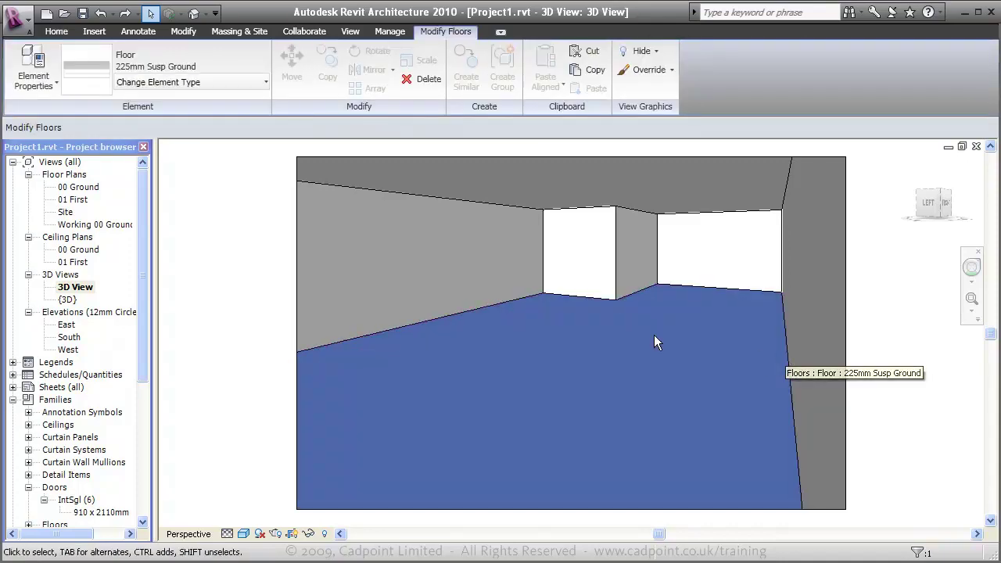
left_click(228, 83)
mouse_move(215, 149)
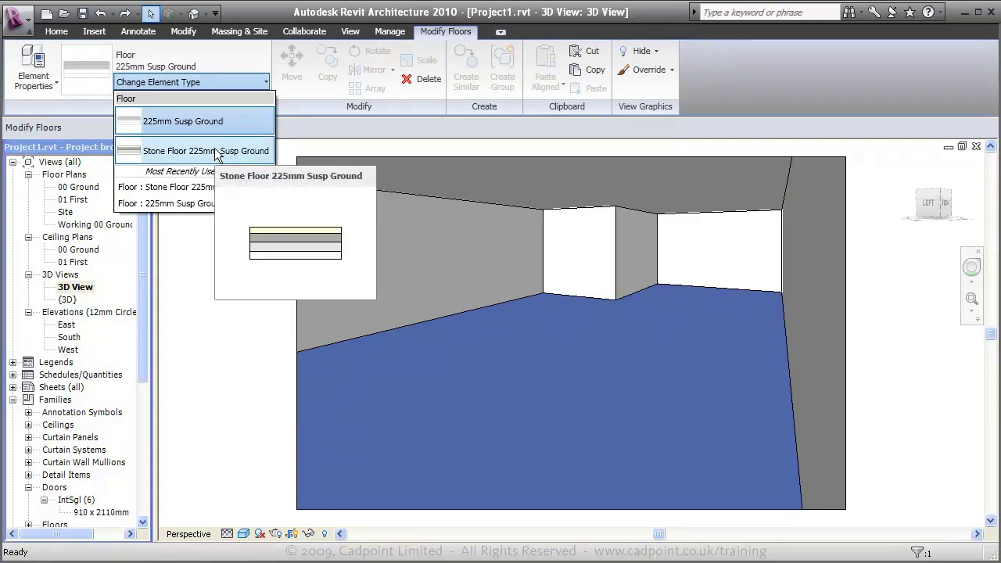
left_click(214, 149)
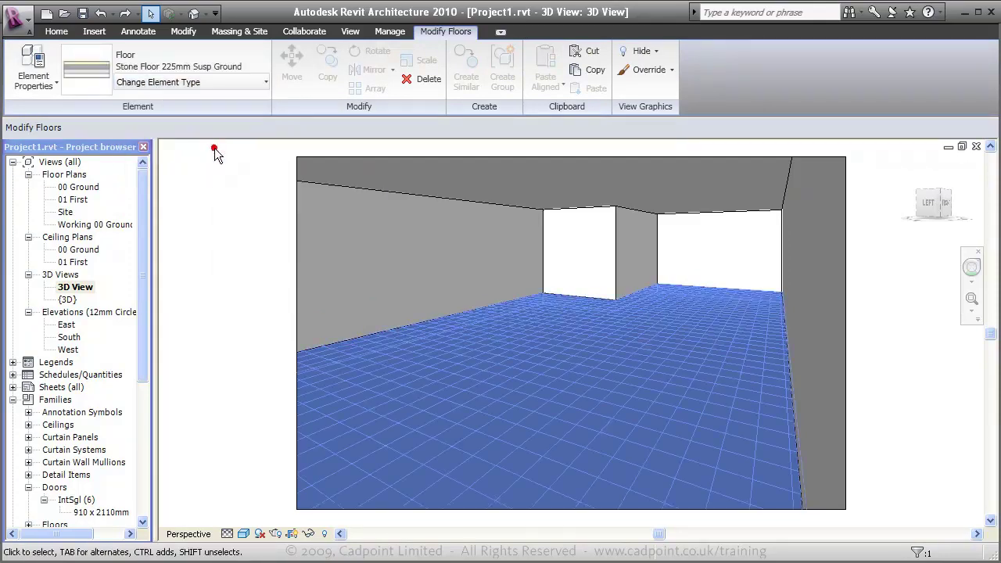
Change the ceiling to the Compound Ceiling type Sallon 600 x 600mm grid.
left_click(706, 207)
left_click(237, 83)
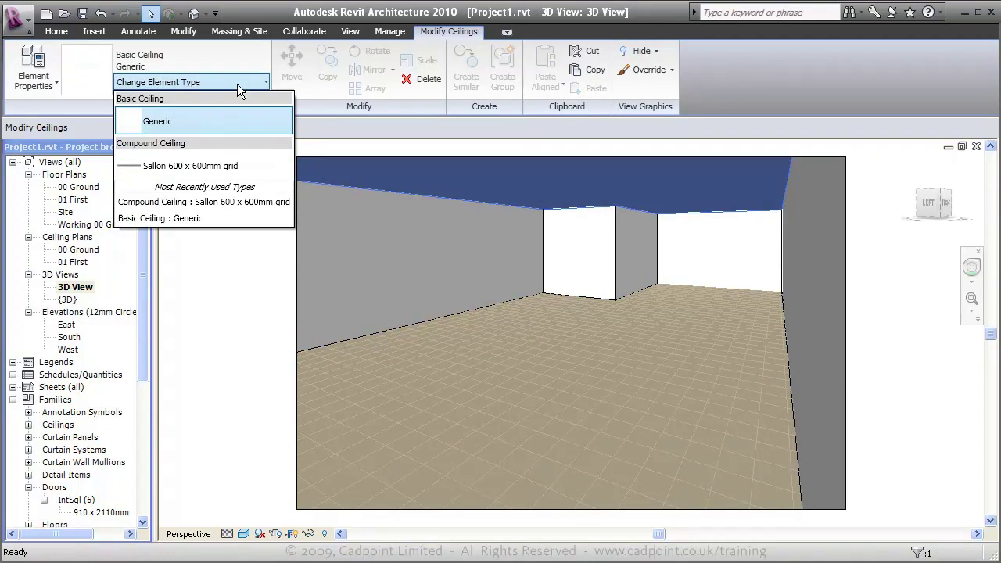
left_click(254, 165)
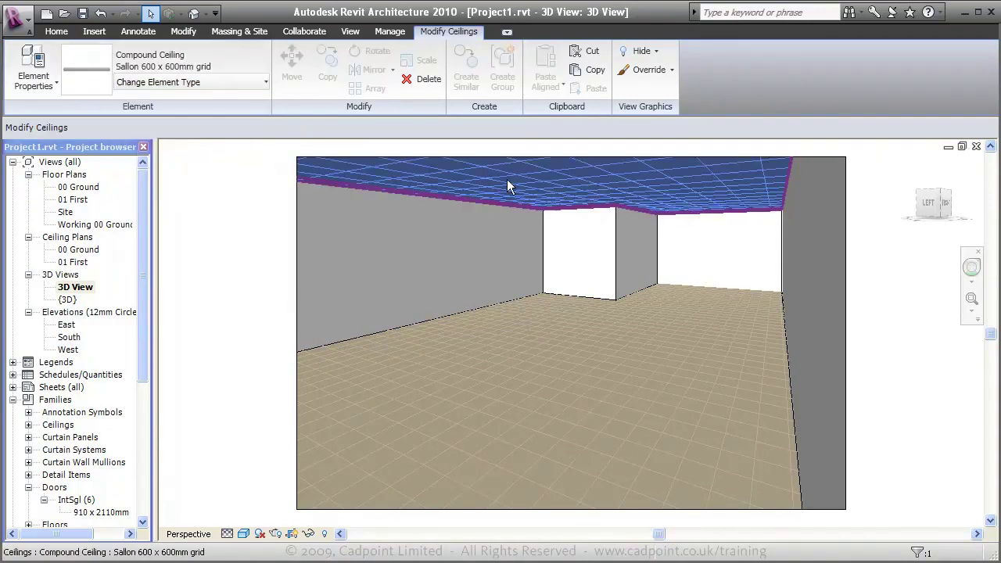
left_click(892, 330)
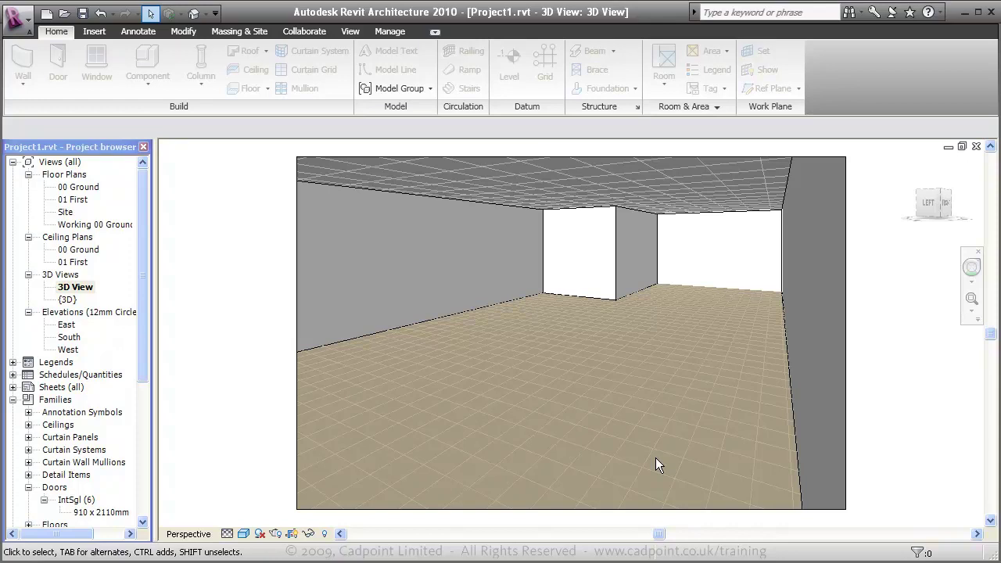
In the 00 Ground ceiling plan, align the ceiling grid with the south wall's inner face and lock the alignment.
double_click(76, 251)
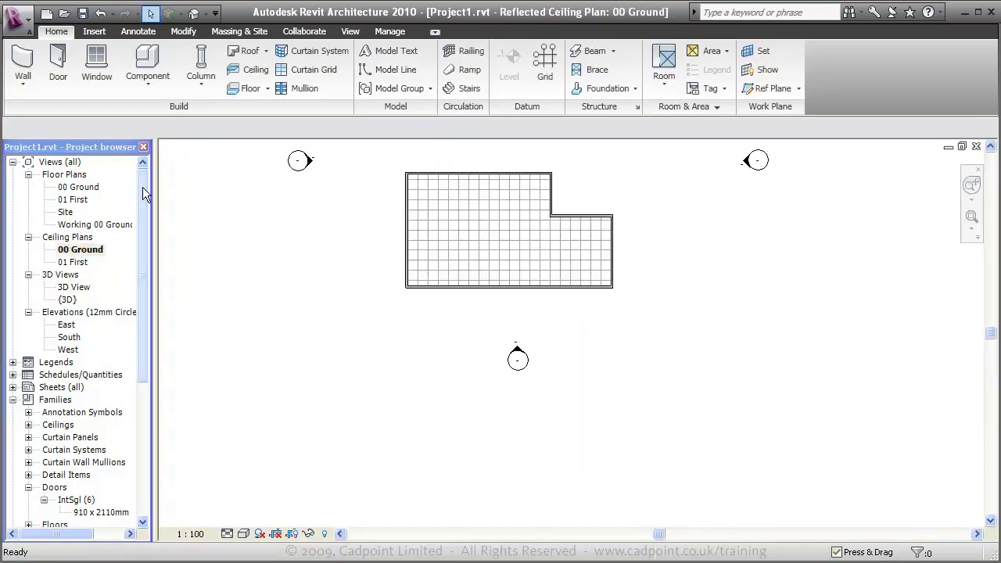
scroll(458, 279, "up", 3)
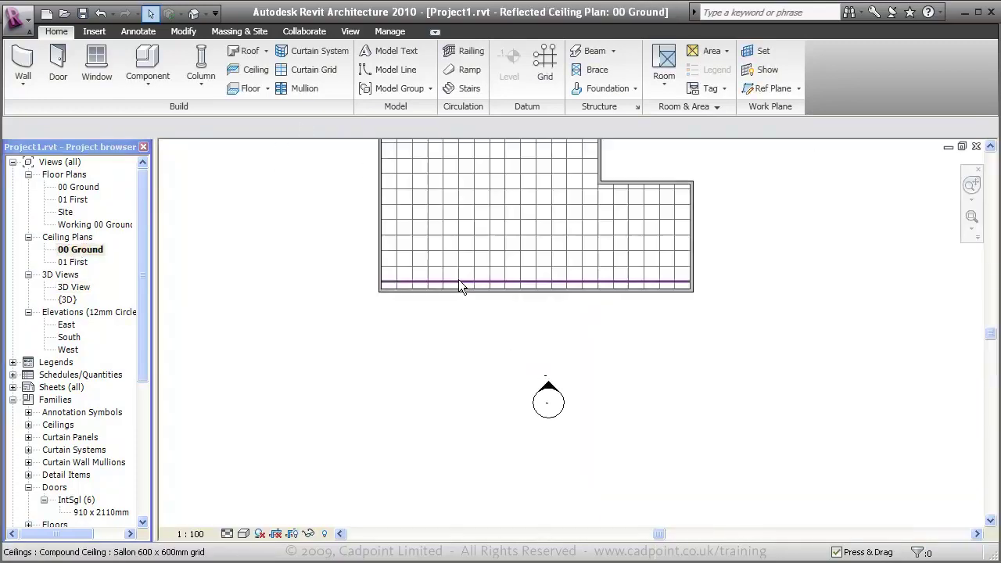
left_click(185, 32)
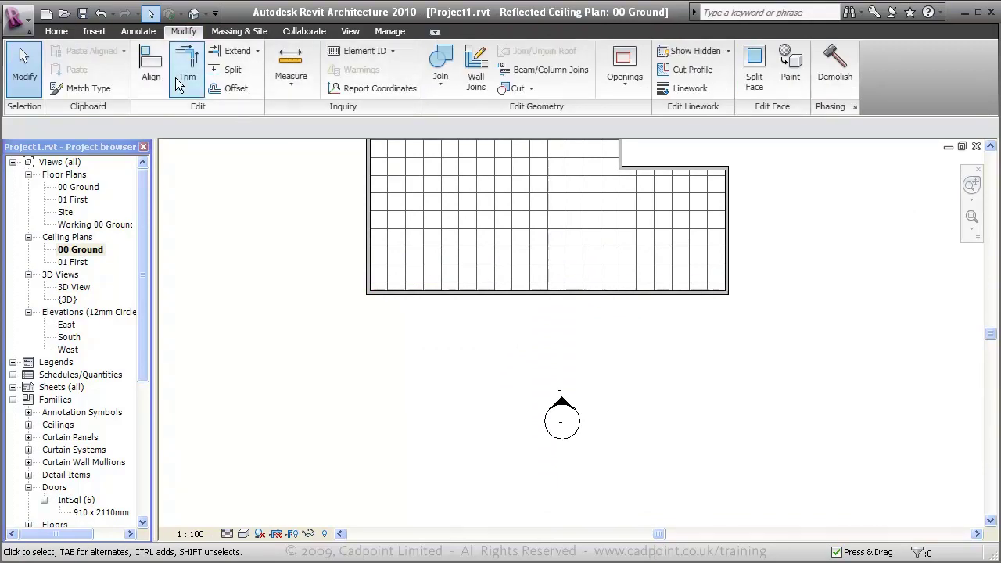
left_click(151, 72)
scroll(479, 288, "up", 2)
scroll(479, 292, "up", 1)
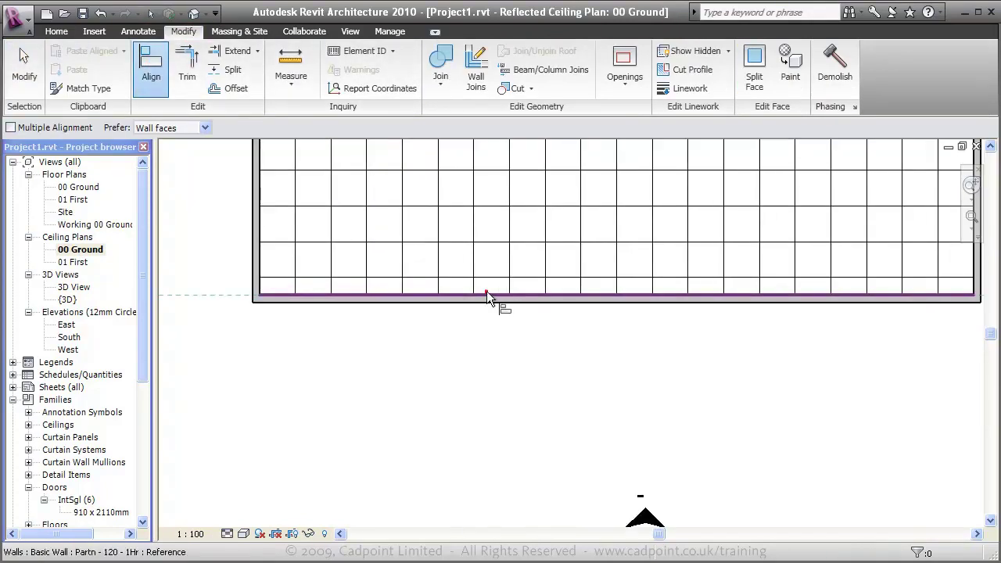
left_click(486, 292)
left_click(497, 286)
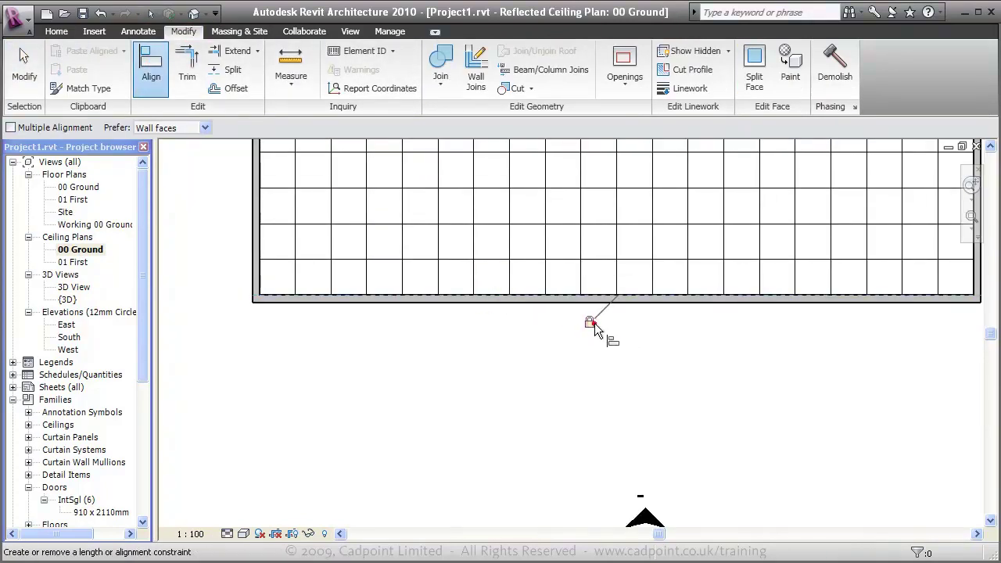
left_click(591, 324)
Align a vertical ceiling grid line with the inner face of the west wall.
scroll(661, 382, "down", 2)
scroll(407, 261, "up", 1)
scroll(406, 262, "up", 1)
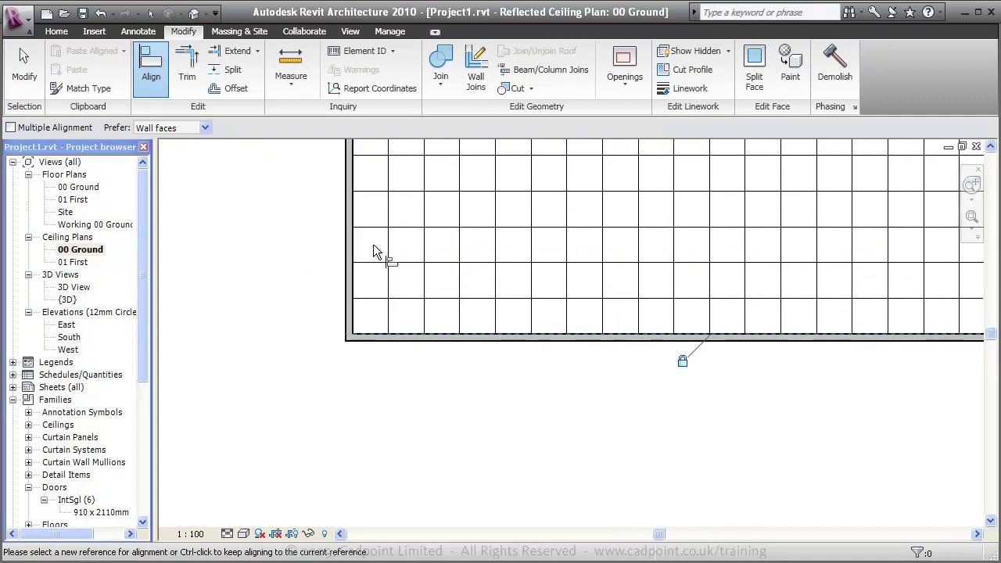
left_click(356, 240)
left_click(390, 249)
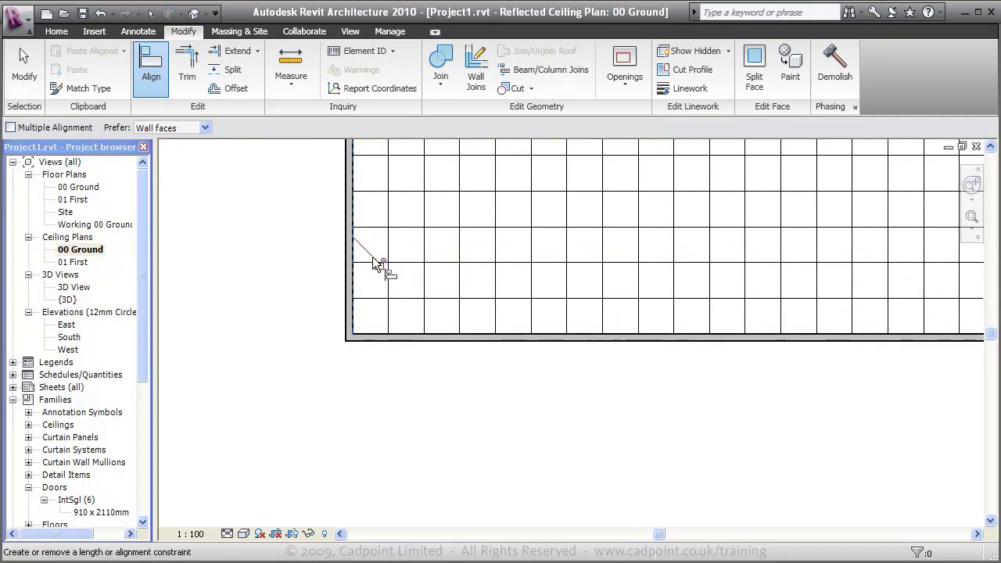
scroll(400, 395, "down", 1)
scroll(400, 396, "down", 2)
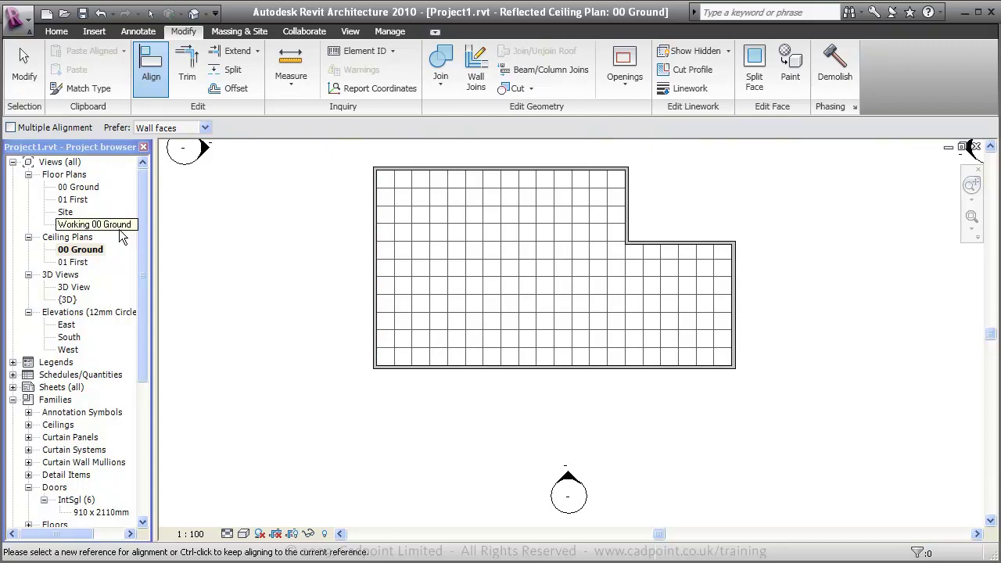
In the 00 Ground floor plan, place two outward-swinging IntSgl (6) 910 x 2110mm doors in the recessed horizontal wall.
double_click(78, 187)
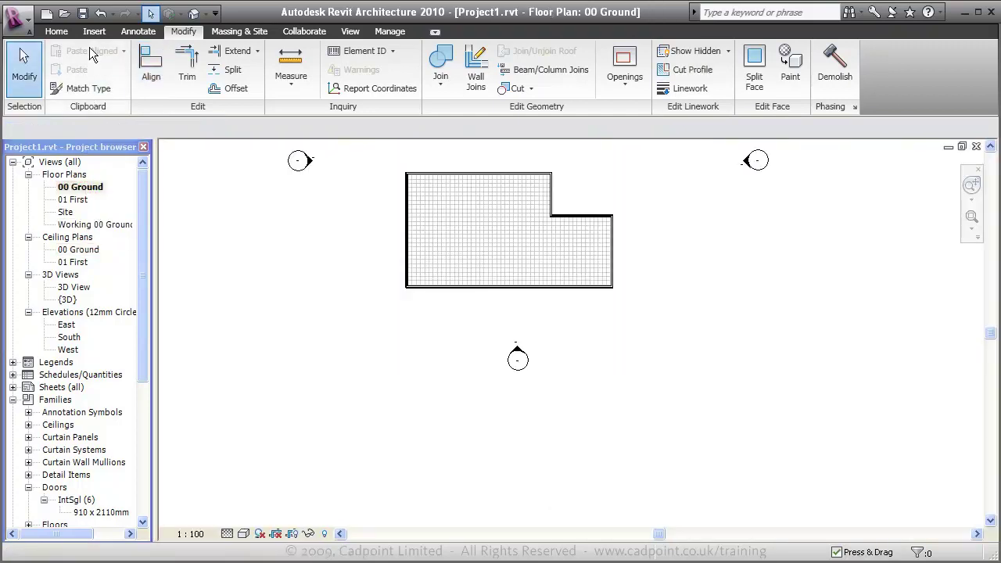
left_click(60, 31)
left_click(58, 75)
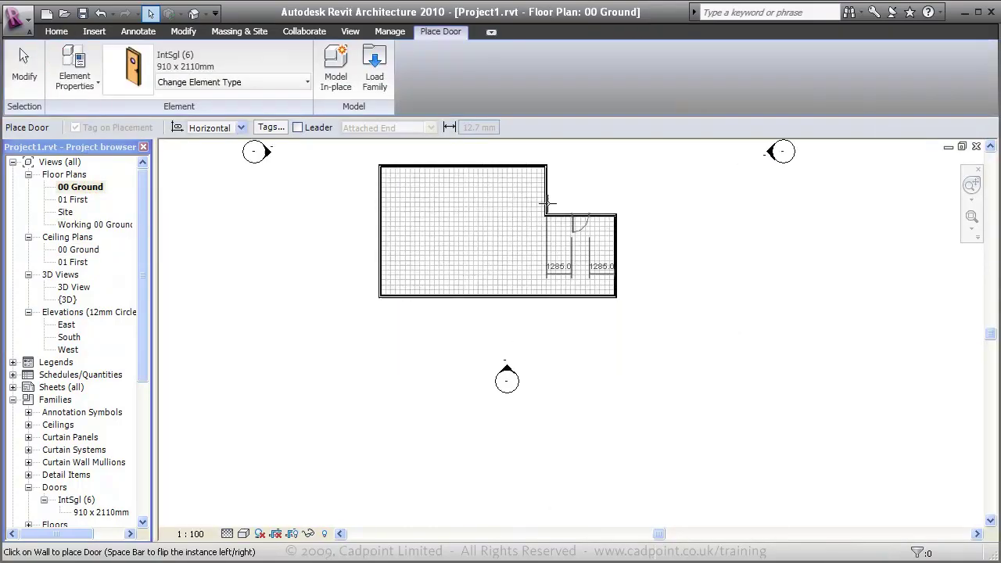
scroll(563, 219, "up", 5)
key("space")
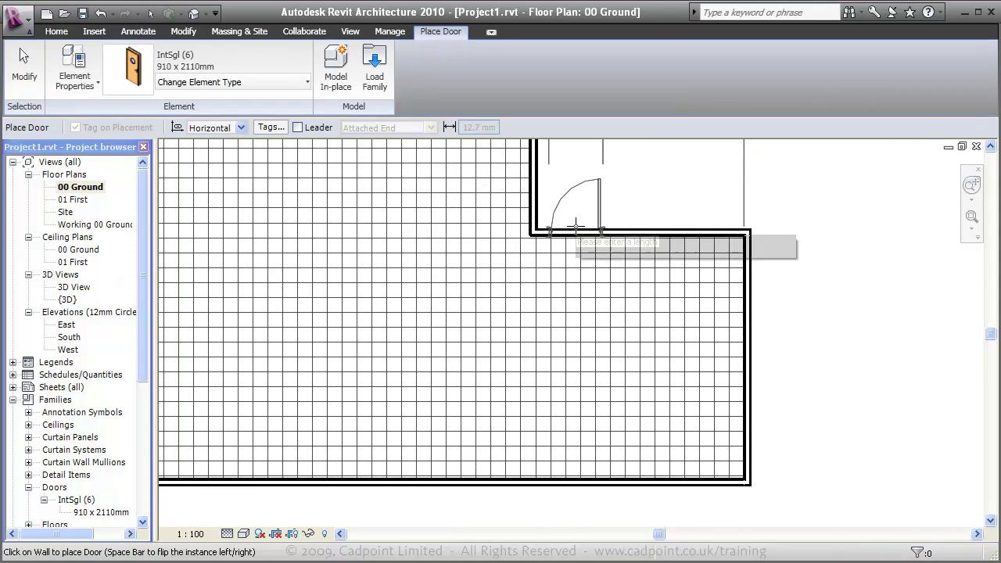
left_click(575, 227)
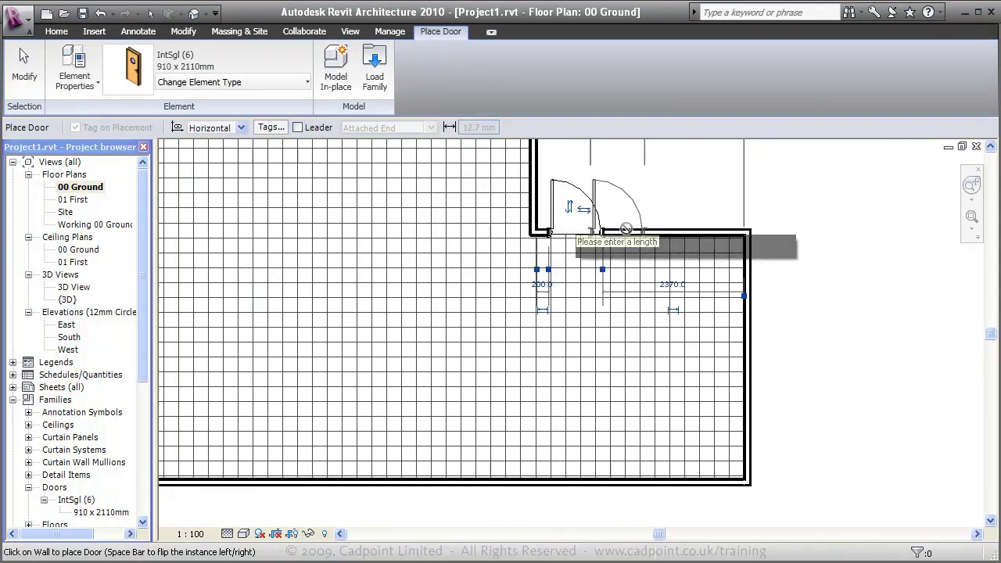
left_click(667, 226)
key("Escape")
key("Escape")
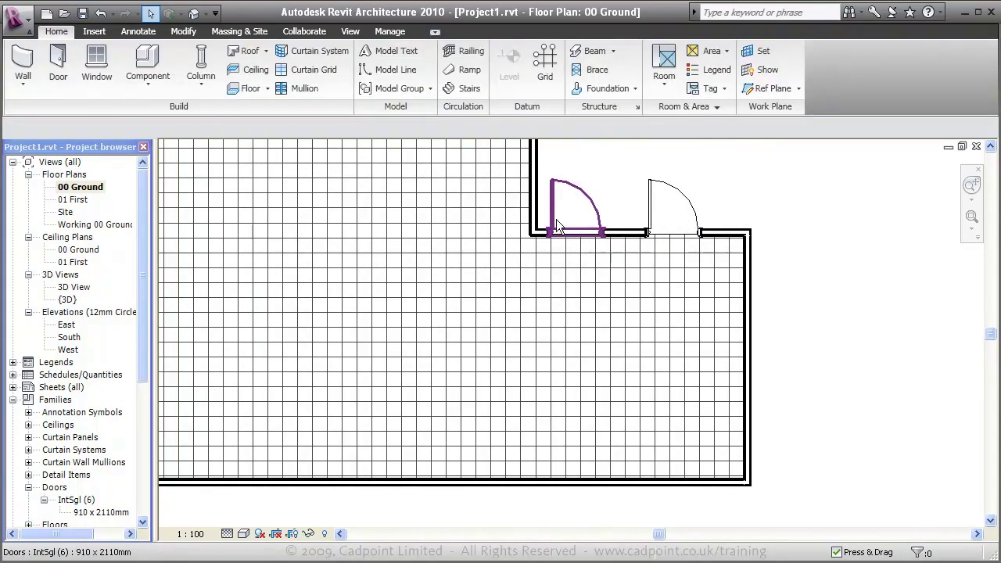
Set the distance from the recessed corner to the nearer door to 300 mm.
left_click(563, 226)
left_click(544, 286)
type("3")
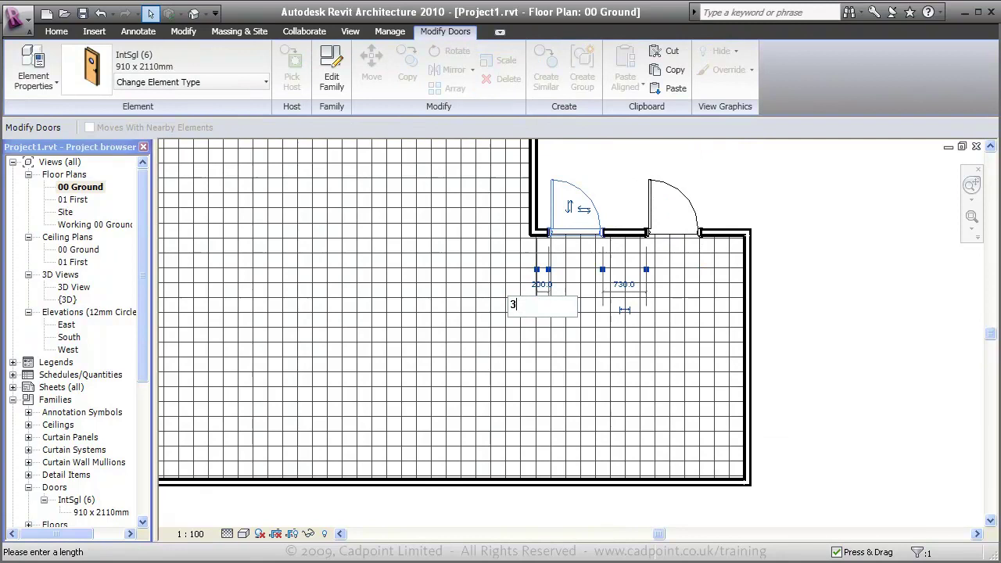
type("0.0")
key("Return")
Set the spacing between the two doors to 750 mm and check them in the interior camera view 3D View.
left_click(659, 215)
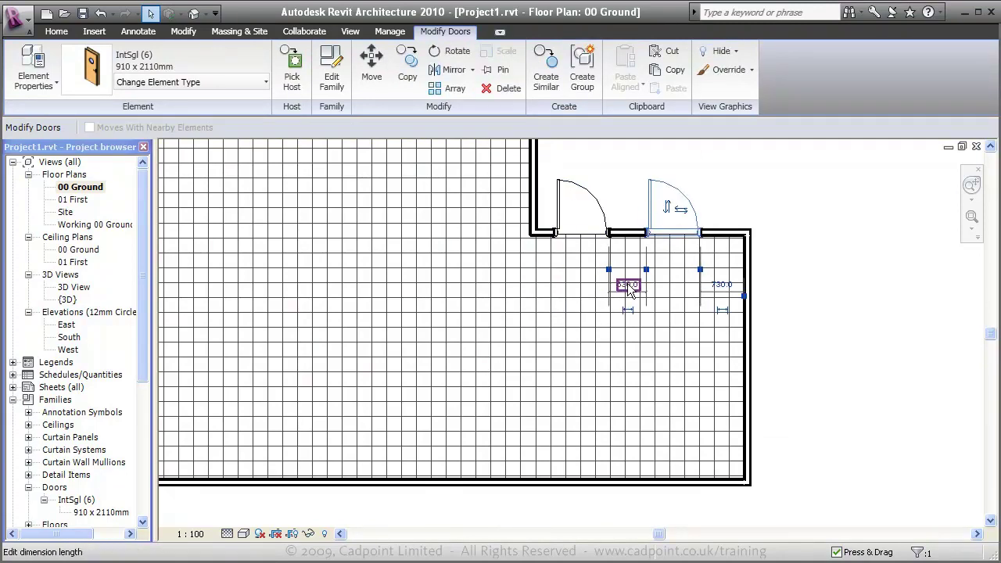
left_click(628, 285)
type("7")
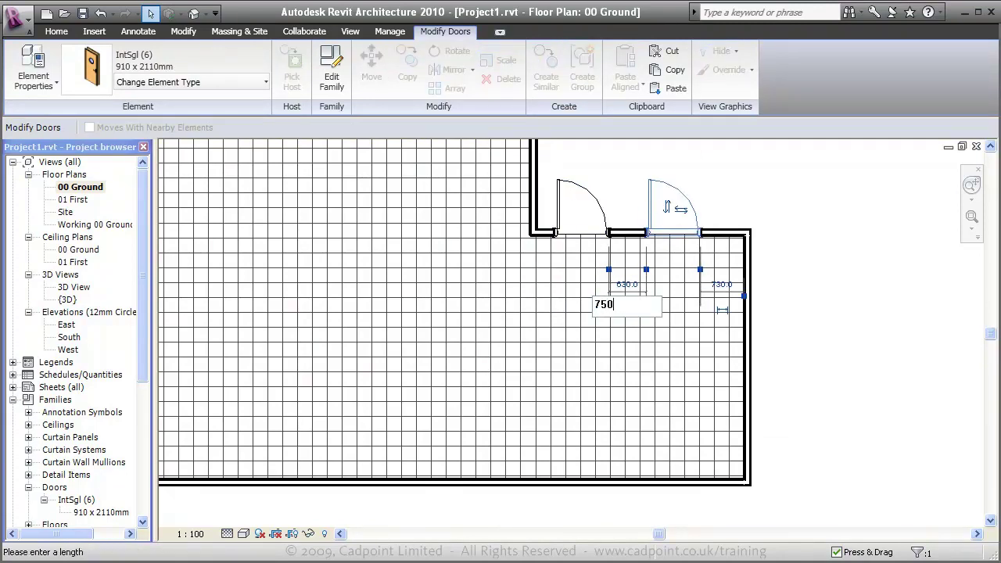
type("50")
key("Return")
left_click(849, 350)
scroll(849, 350, "down", 2)
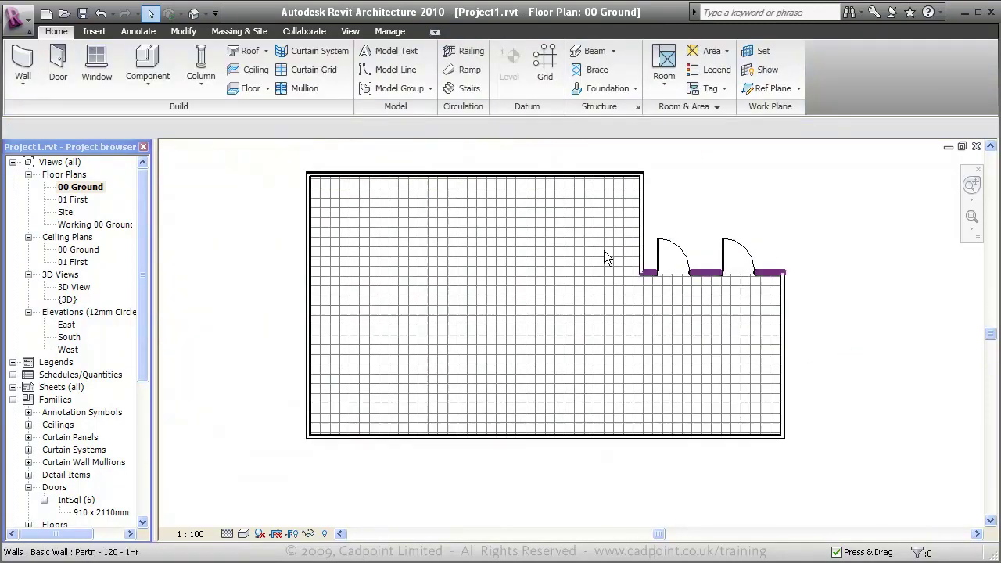
middle_click_drag(562, 234, 576, 246)
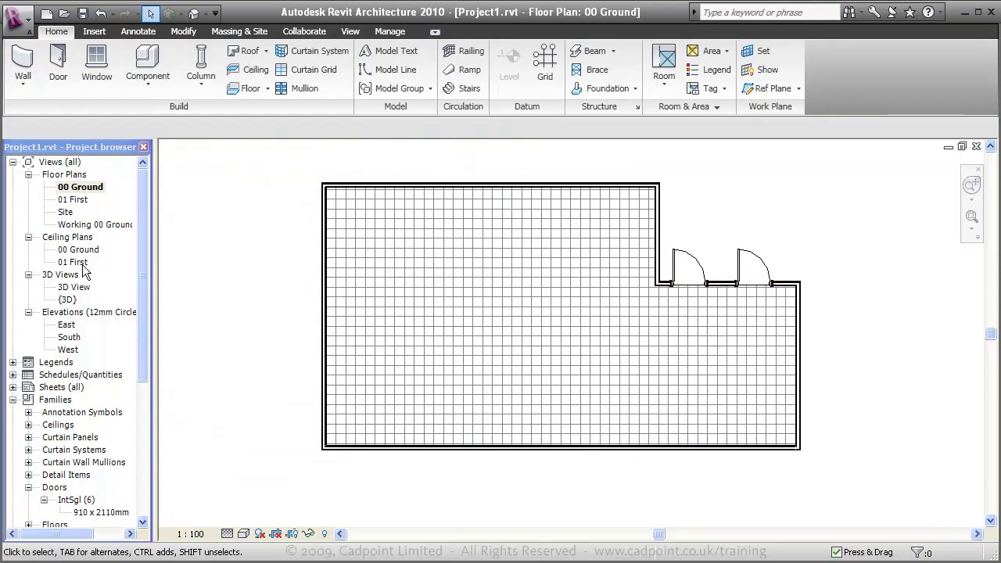
double_click(74, 287)
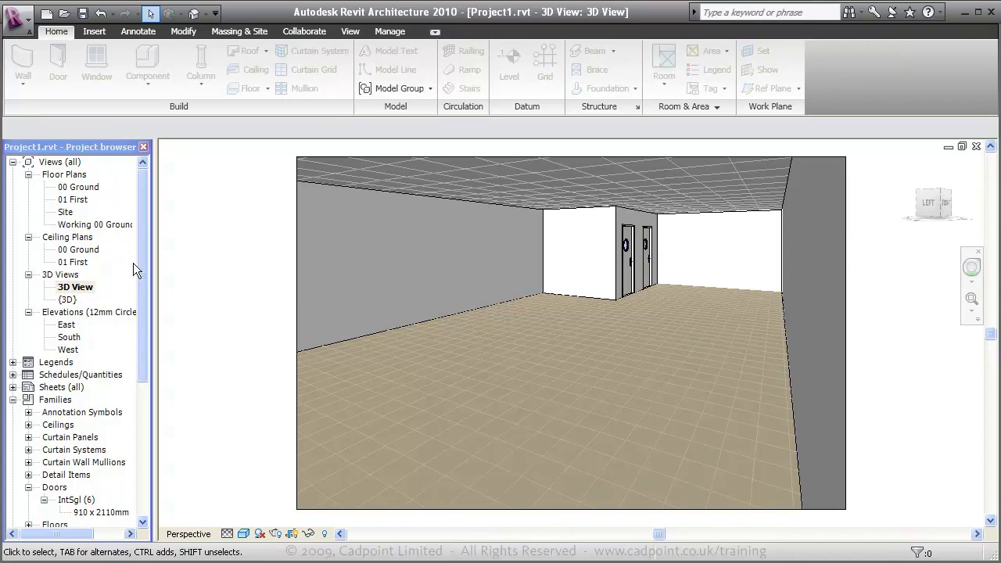
In the 00 Ground ceiling plan, place an M_Downlight - Recessed Can 152mm Incandescent - 277V in the southernmost row's second tile from the west wall.
double_click(82, 249)
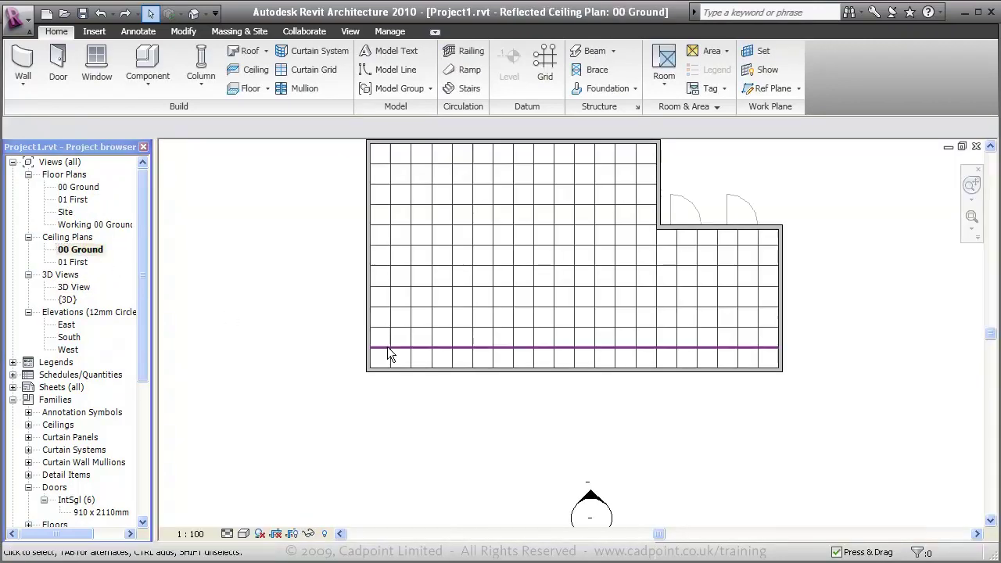
scroll(406, 364, "up", 5)
left_click(168, 76)
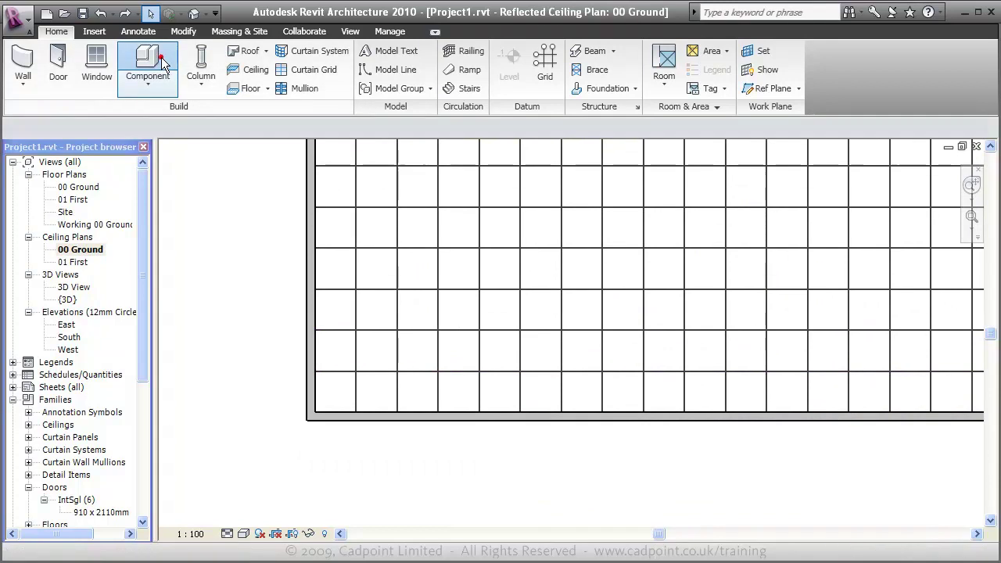
left_click(215, 82)
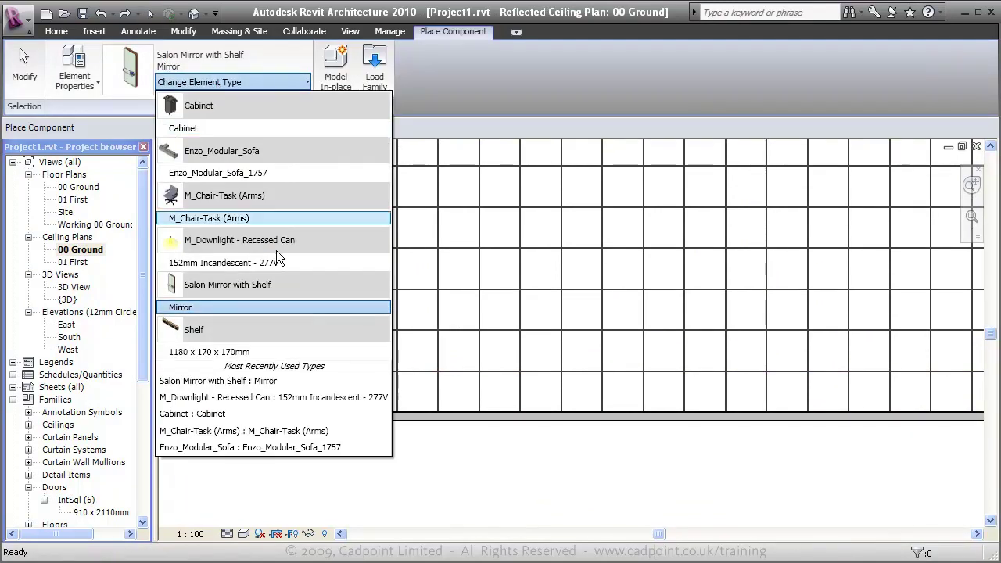
left_click(250, 262)
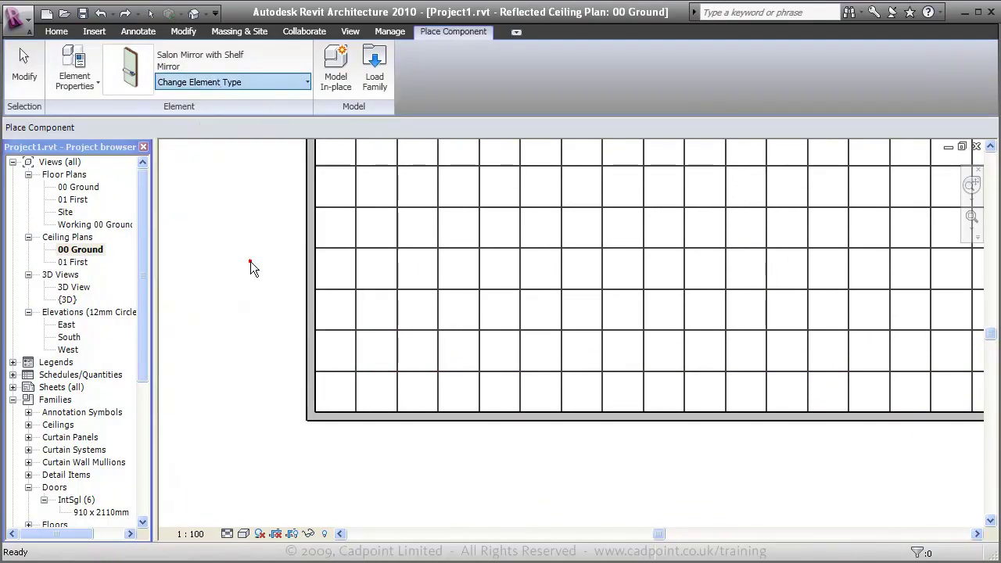
left_click(376, 391)
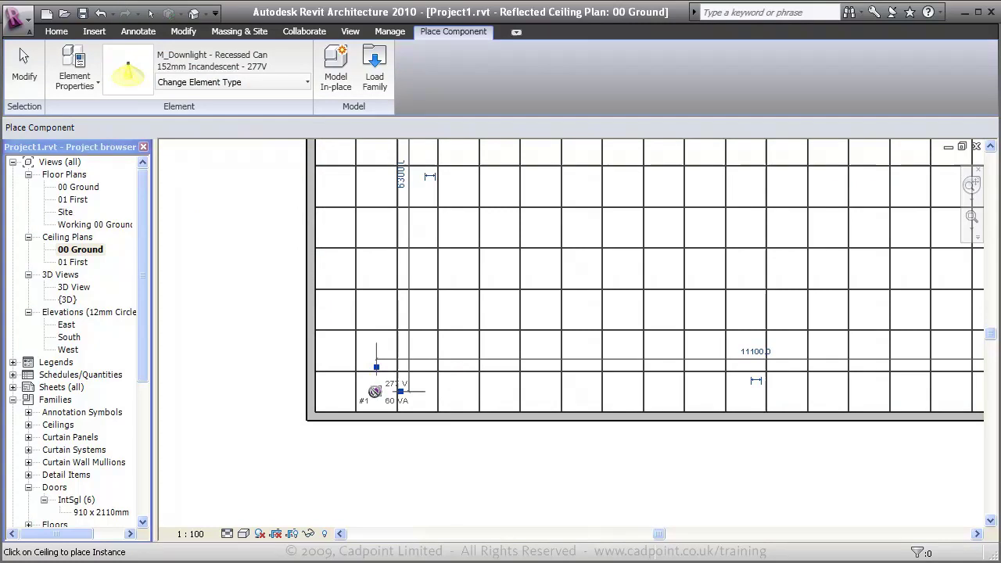
key("Escape")
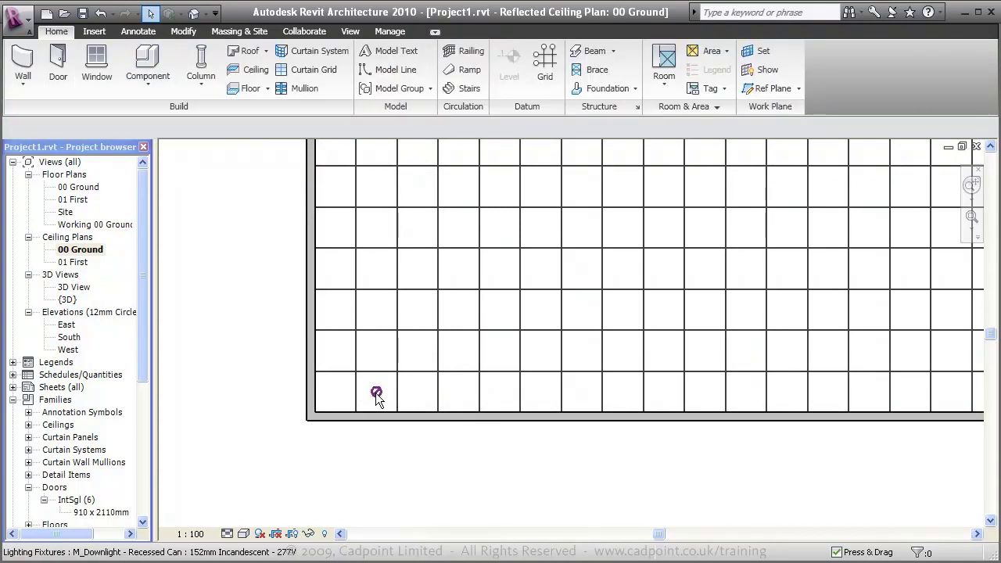
Array the downlight eastward along its row as 10 ungrouped fixtures at 1200 mm spacing.
left_click(375, 393)
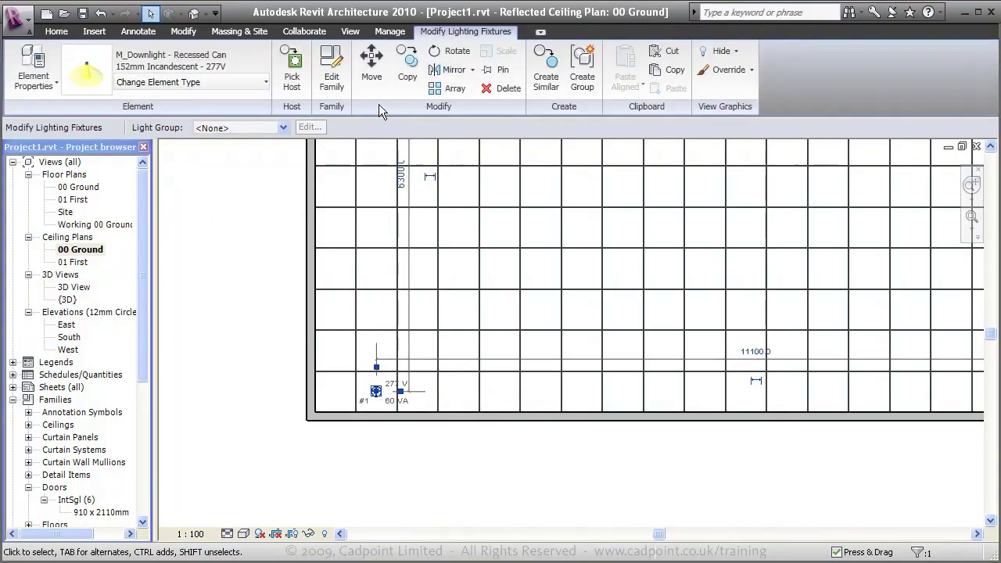
left_click(454, 91)
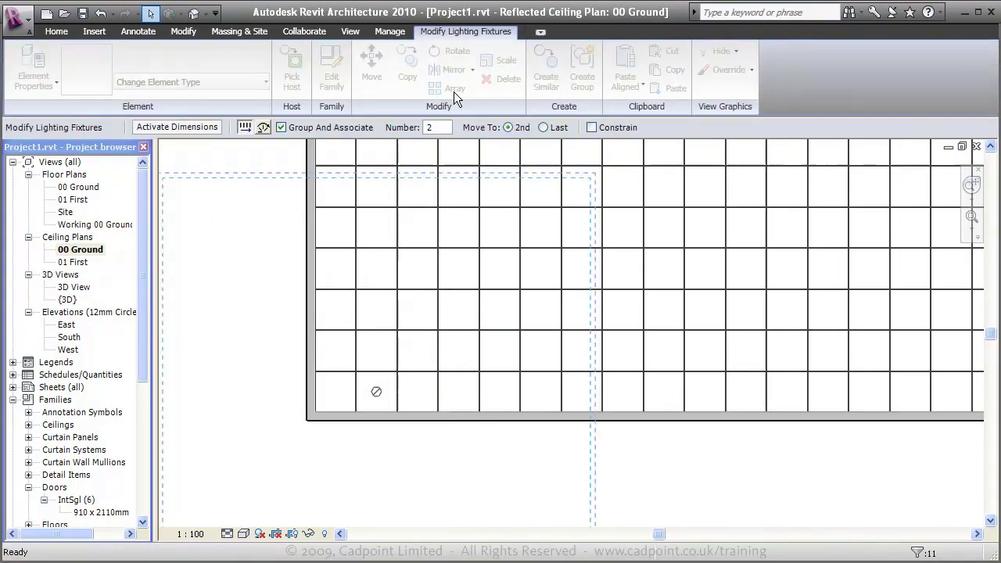
left_click(283, 126)
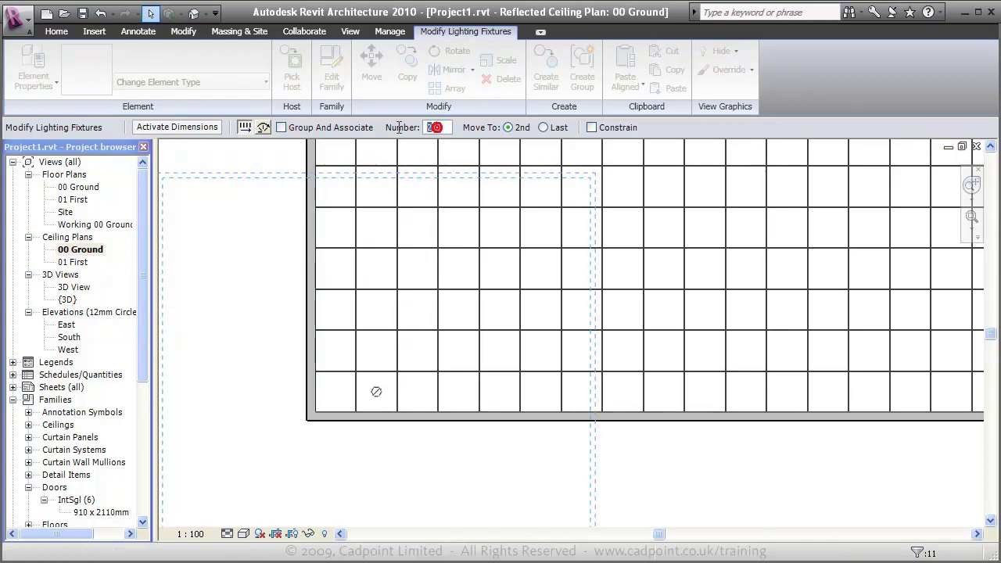
type("10")
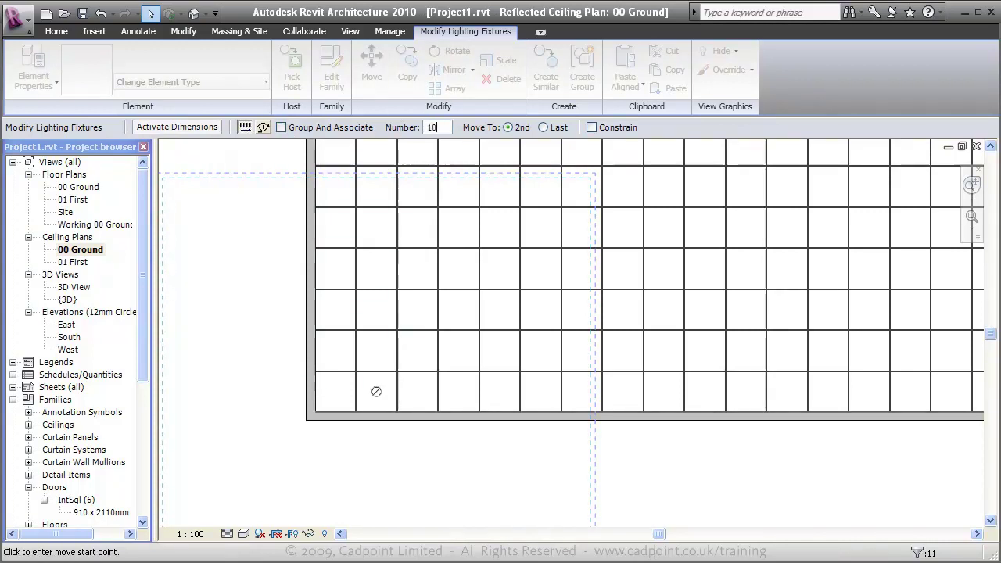
left_click(337, 474)
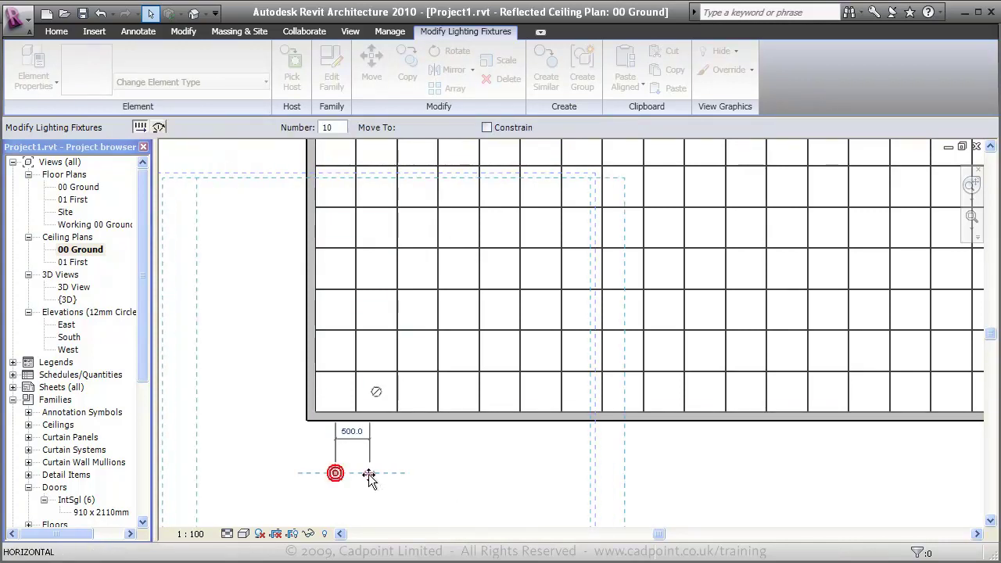
type("1200")
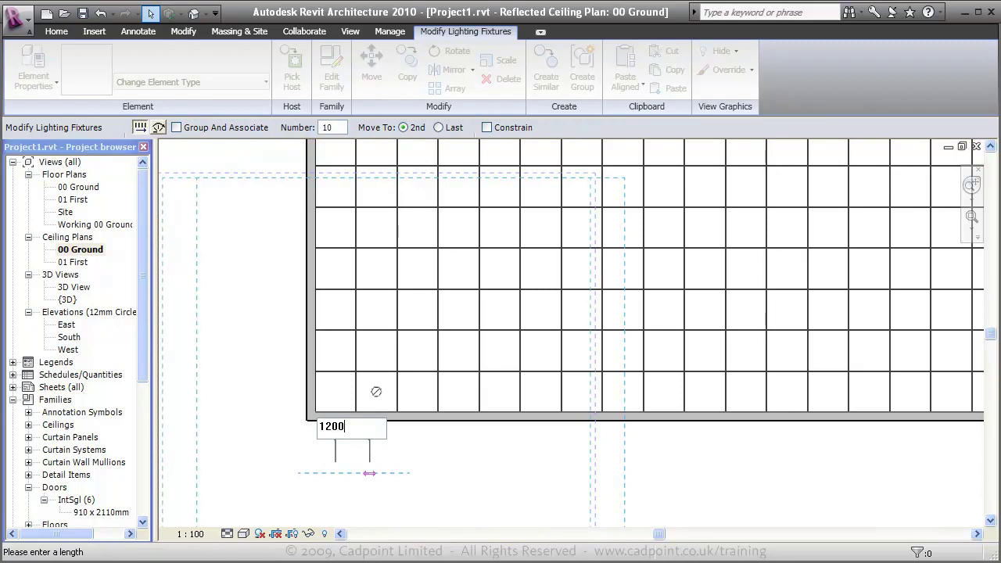
key("Return")
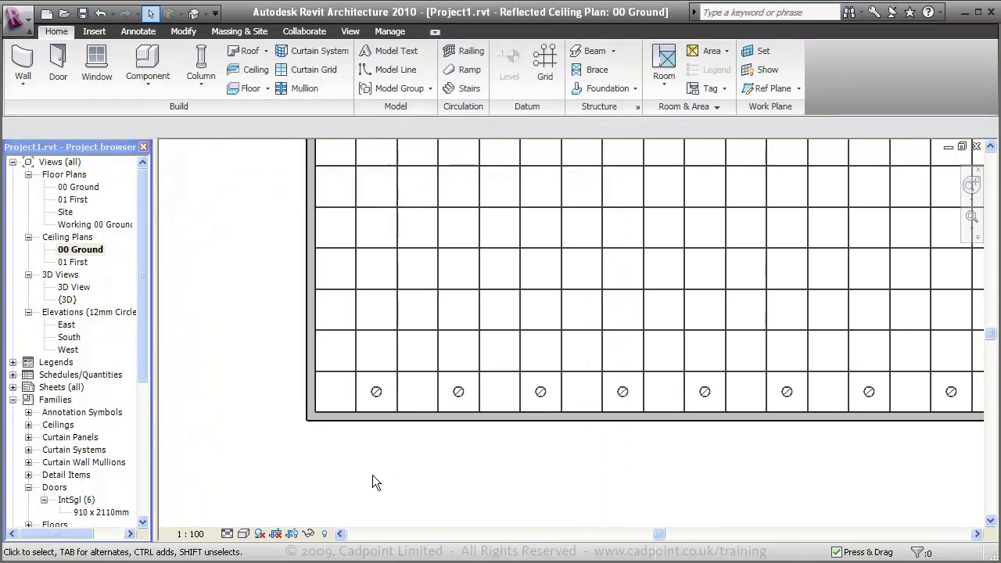
Array the seven westernmost downlights northward into 6 ungrouped rows at 1200 mm spacing.
scroll(345, 446, "down", 5)
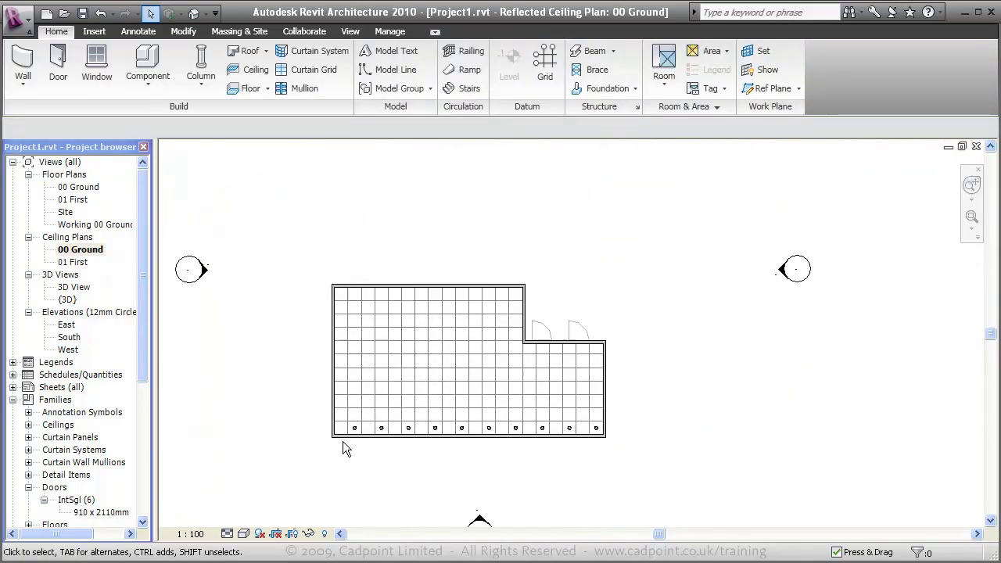
left_click_drag(304, 403, 522, 461)
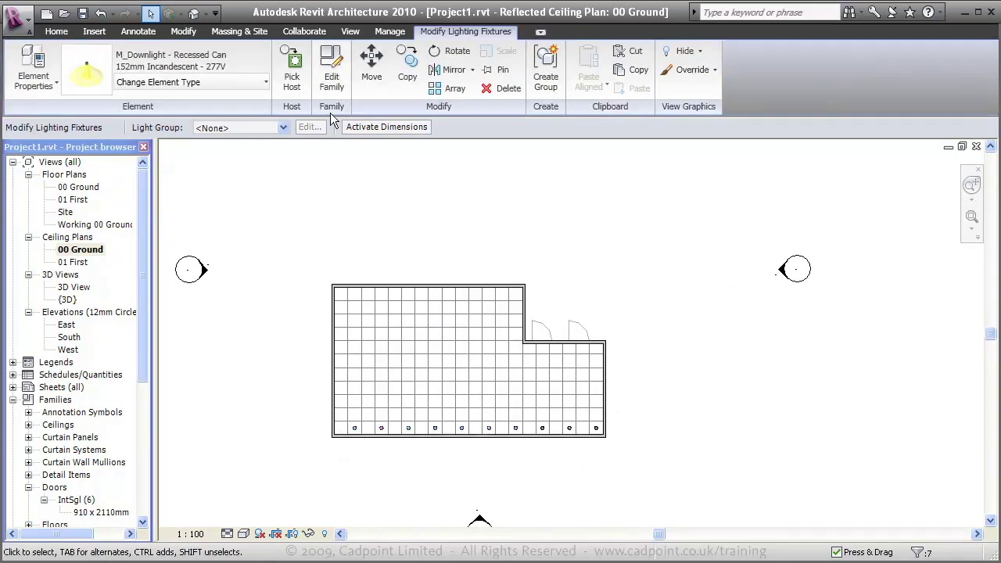
left_click(449, 89)
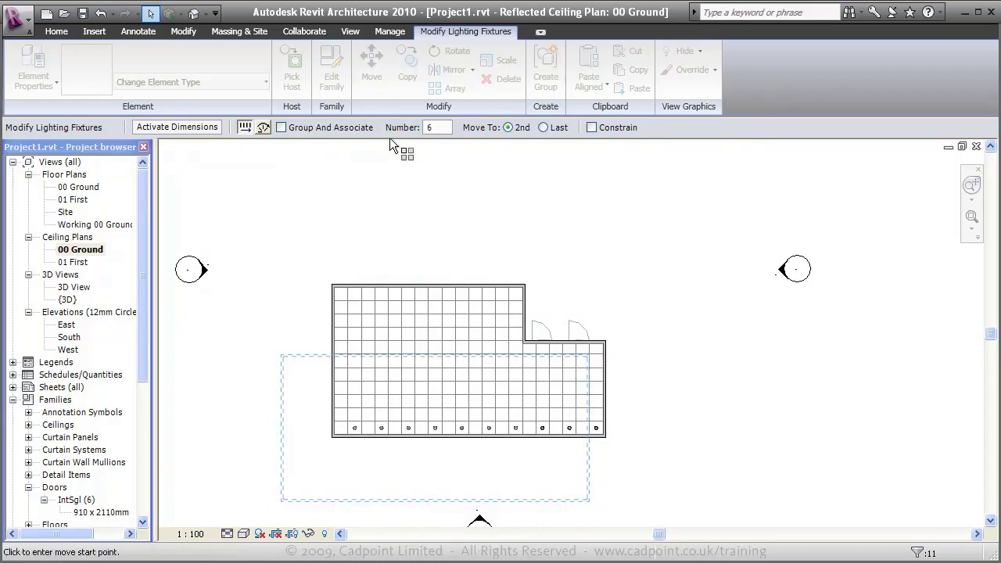
left_click(272, 304)
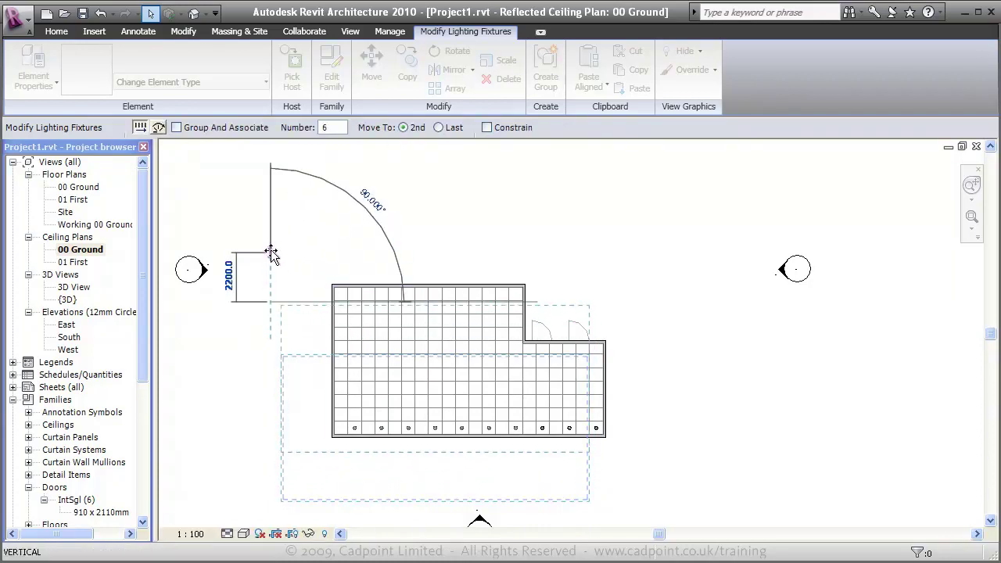
type("1200")
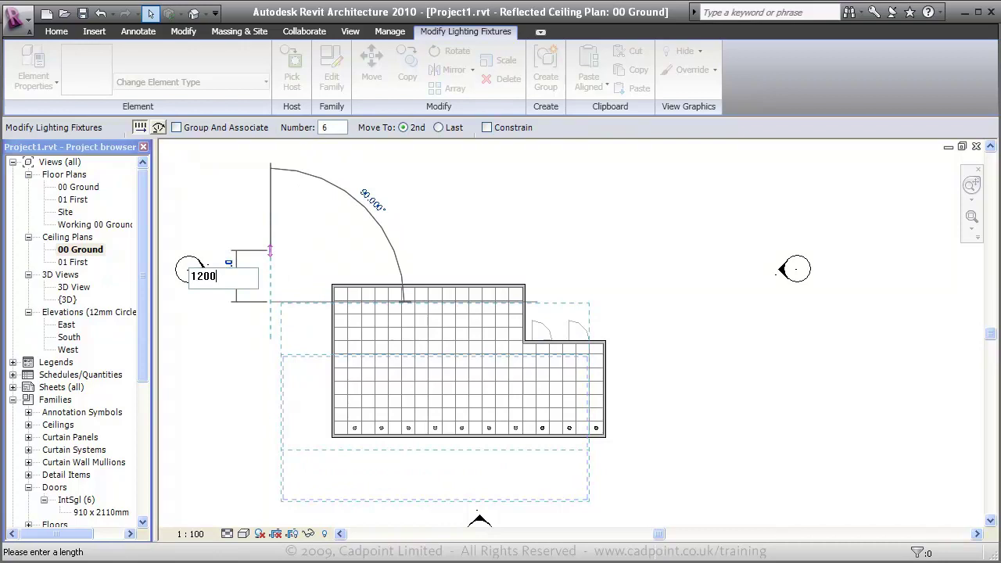
key("Return")
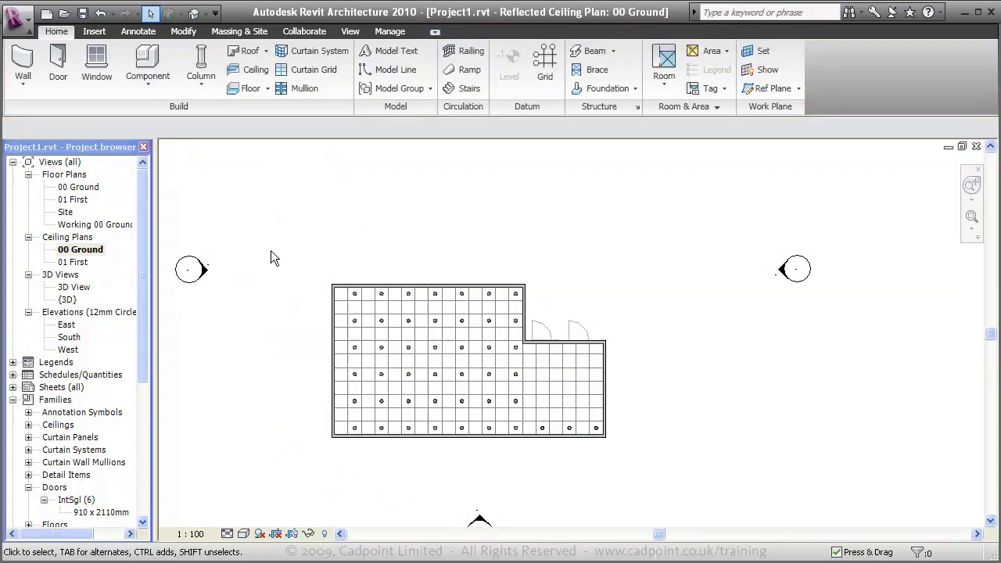
Array the three easternmost downlights northward into 4 rows aligned with the existing ones, and check them in the interior camera view 3D View.
left_click(542, 427)
left_click(570, 428, "ctrl")
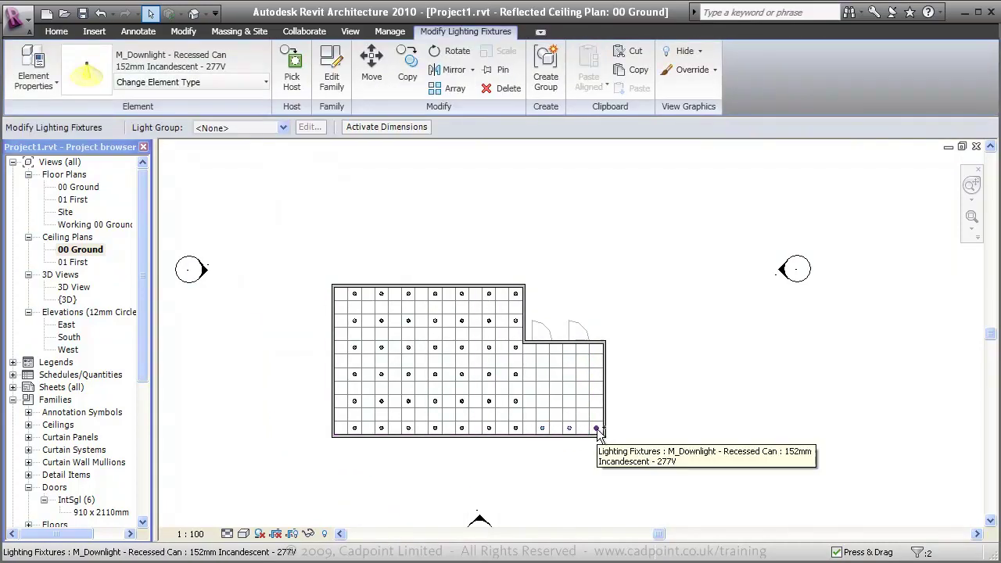
left_click(597, 431, "ctrl")
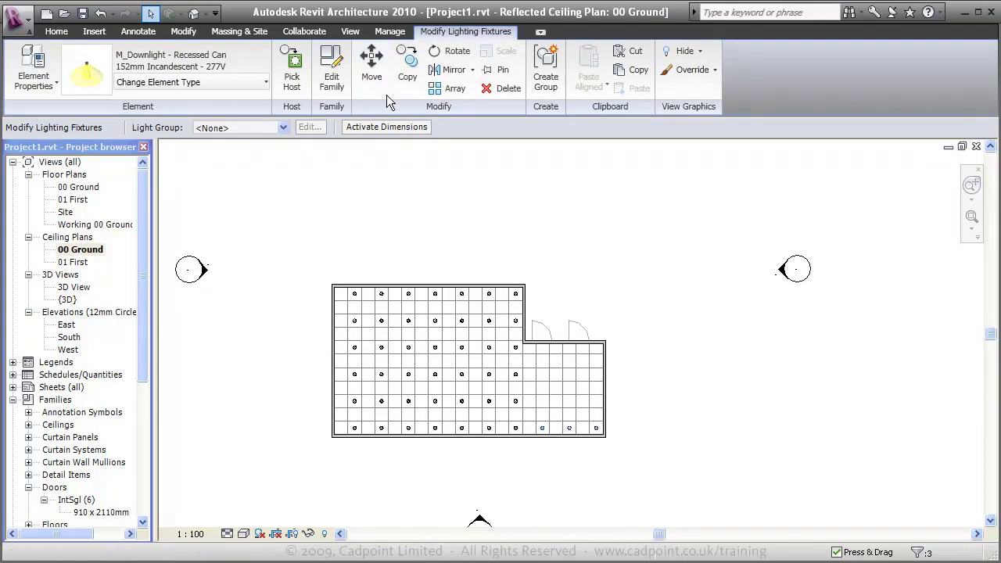
left_click(442, 88)
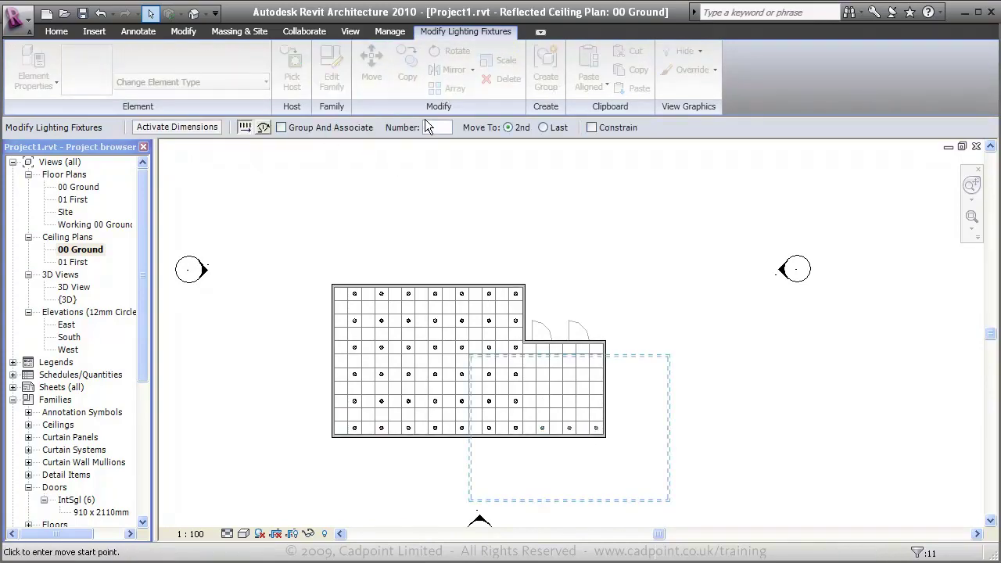
type("4")
left_click(726, 427)
left_click(724, 402)
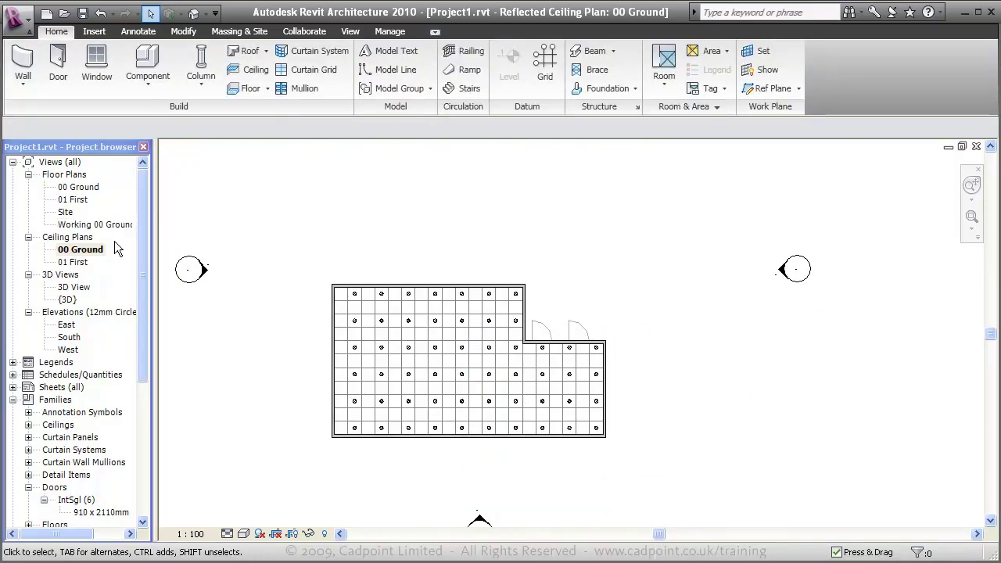
double_click(75, 288)
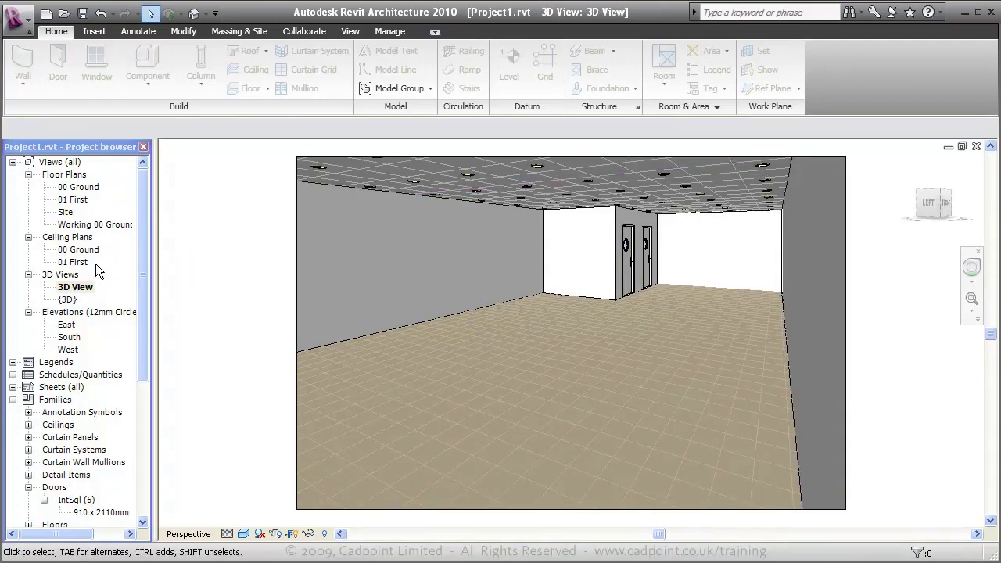
In the 00 Ground floor plan, place a Salon Mirror with Shelf on the north wall, 500 mm from the west wall.
double_click(80, 189)
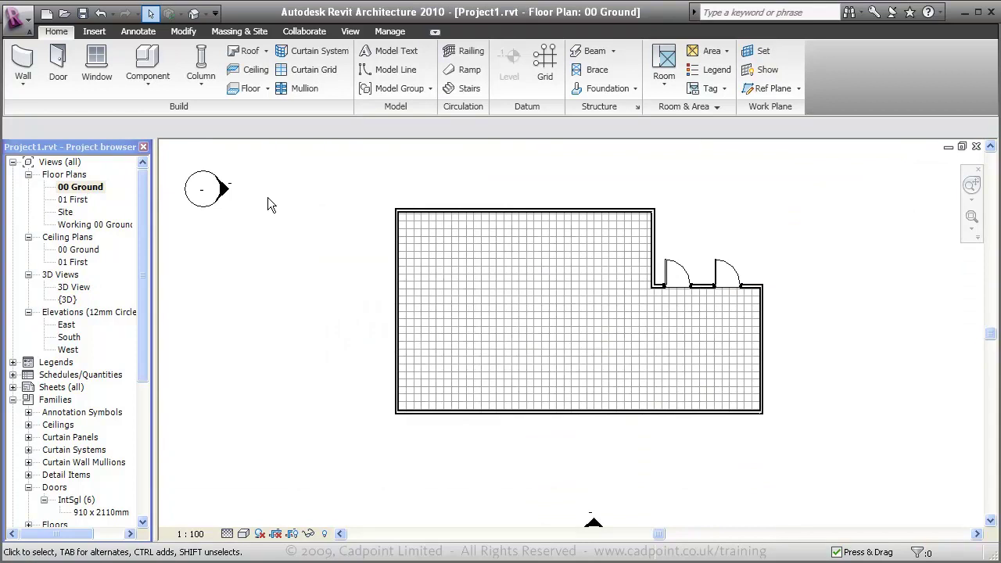
left_click(150, 65)
left_click(280, 82)
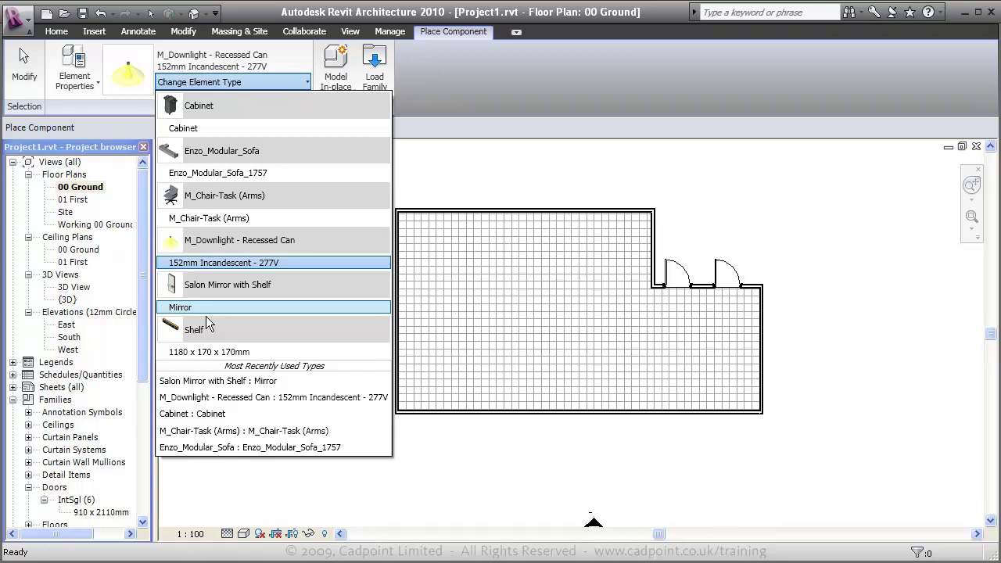
key("Escape")
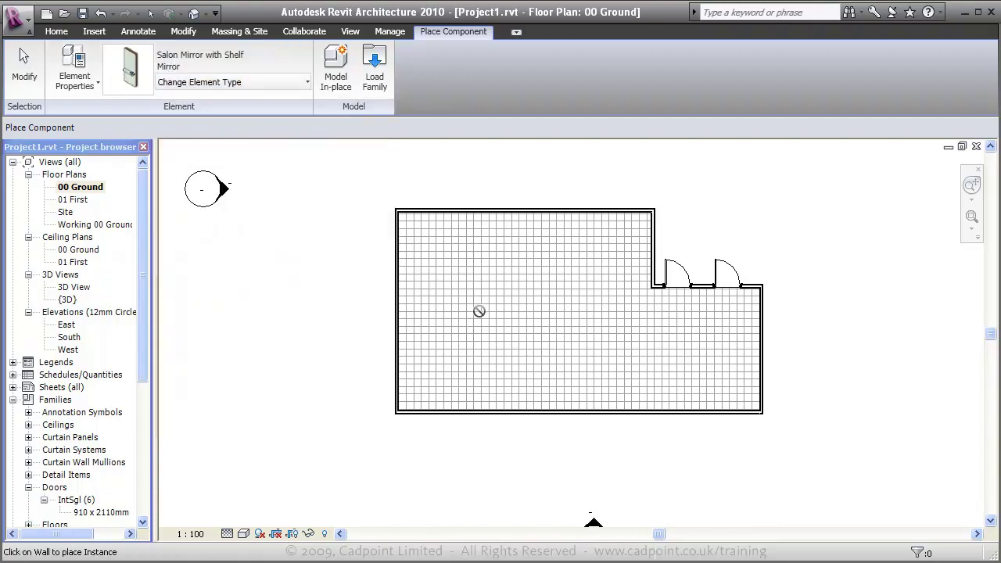
scroll(421, 209, "up", 5)
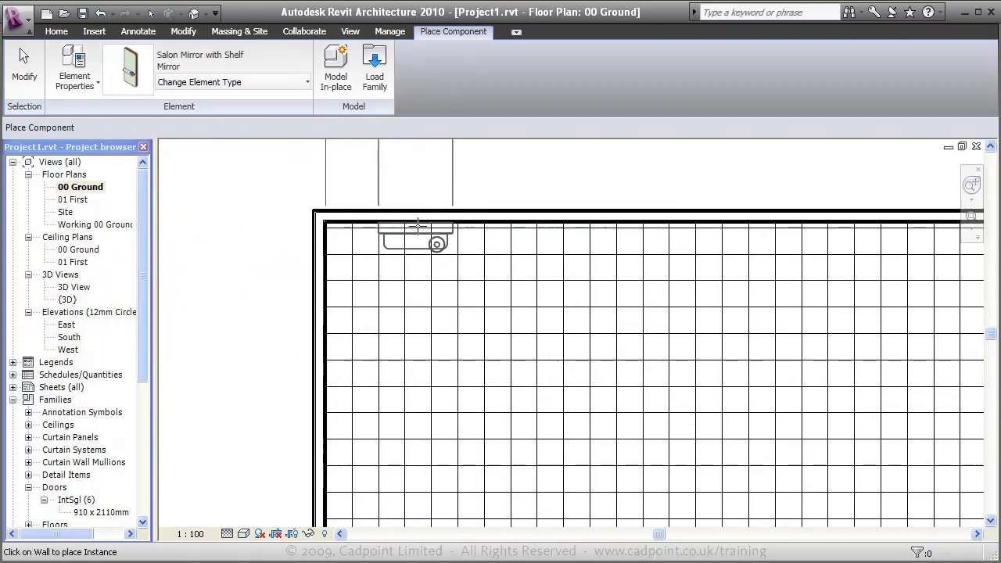
left_click(418, 226)
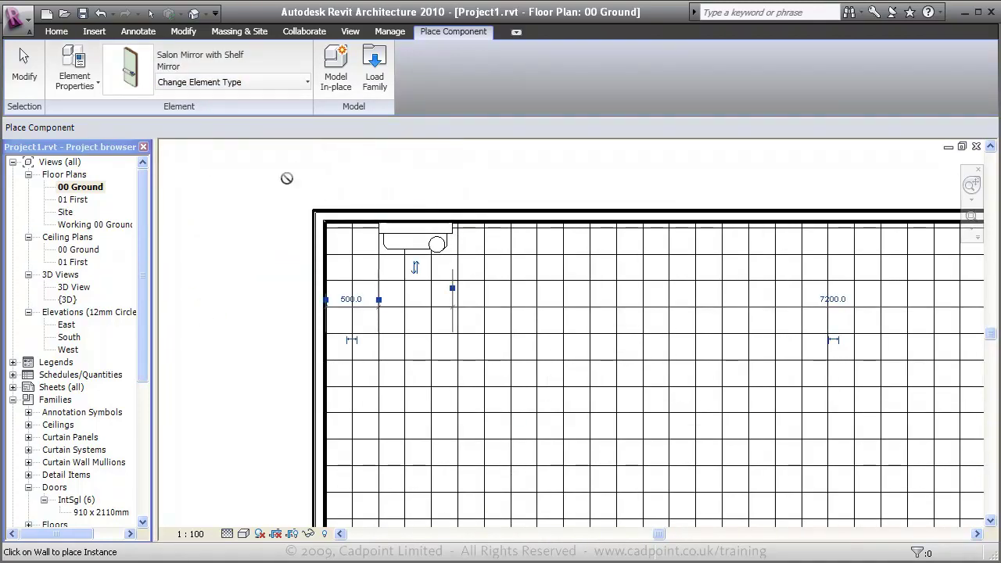
Place an M_Chair-Task (Arms) facing the salon mirror, 900 mm from the north wall.
left_click(294, 83)
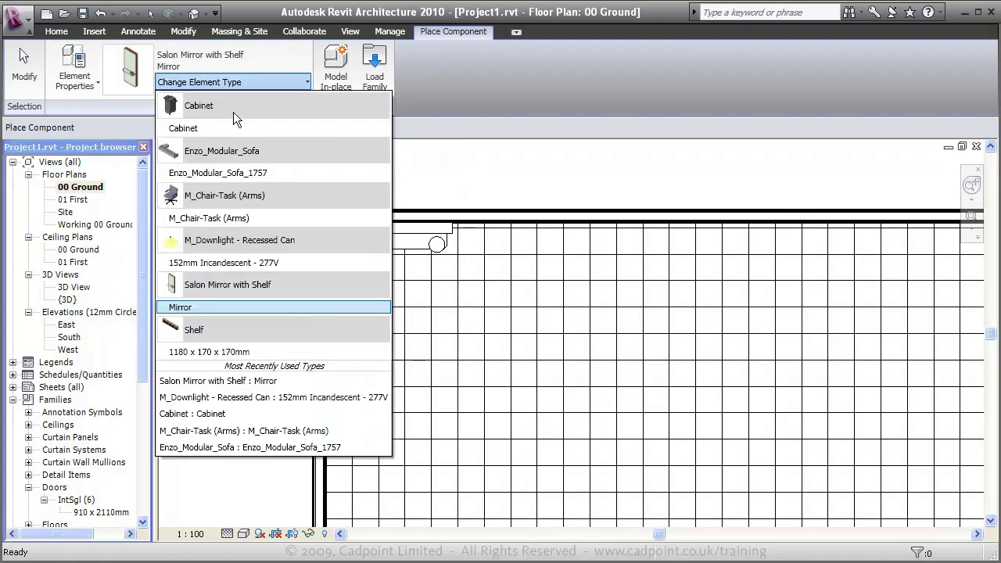
left_click(236, 219)
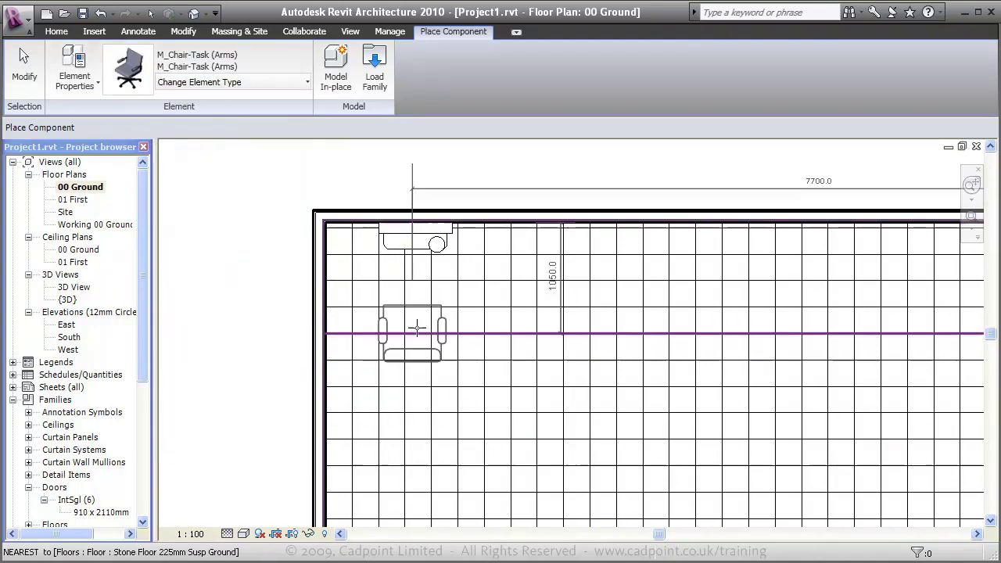
left_click(417, 318)
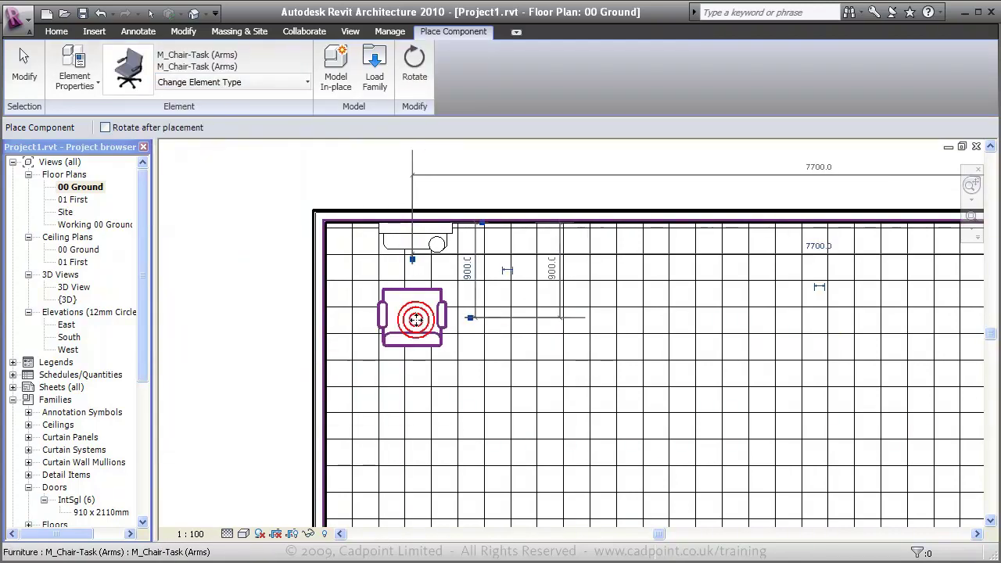
Place a Cabinet behind the chair, in line with it and 1500 mm from the north wall.
left_click(254, 83)
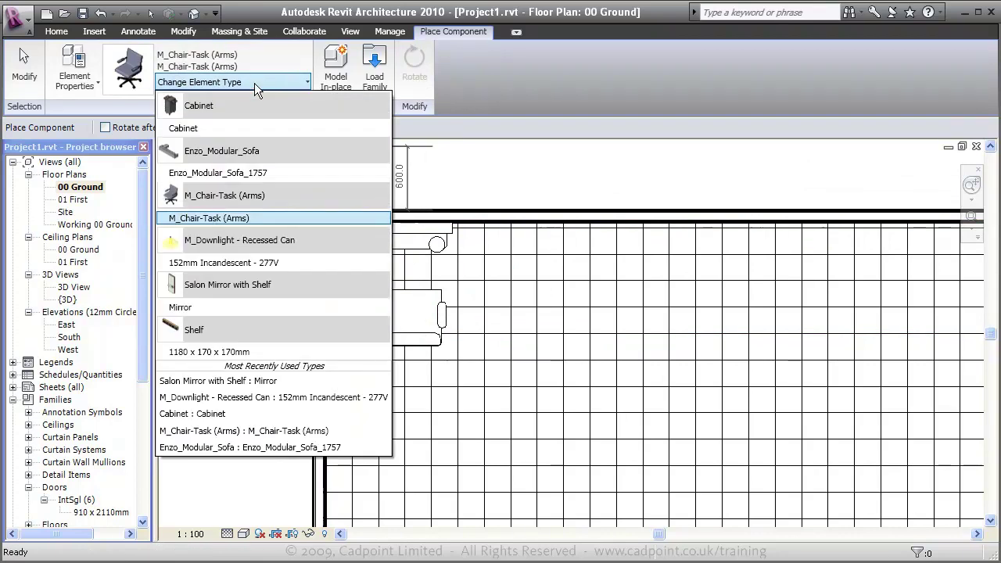
left_click(252, 129)
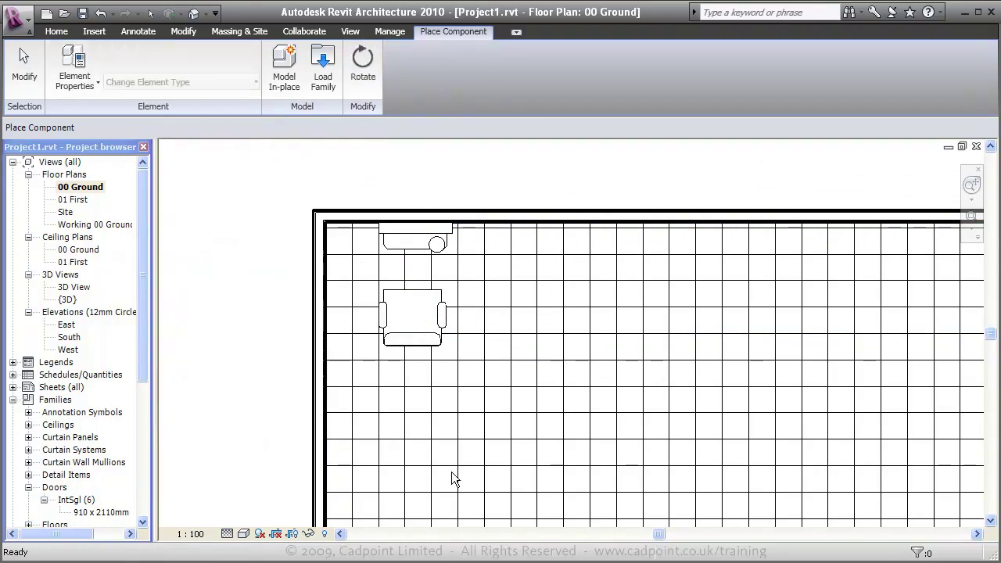
left_click(413, 380)
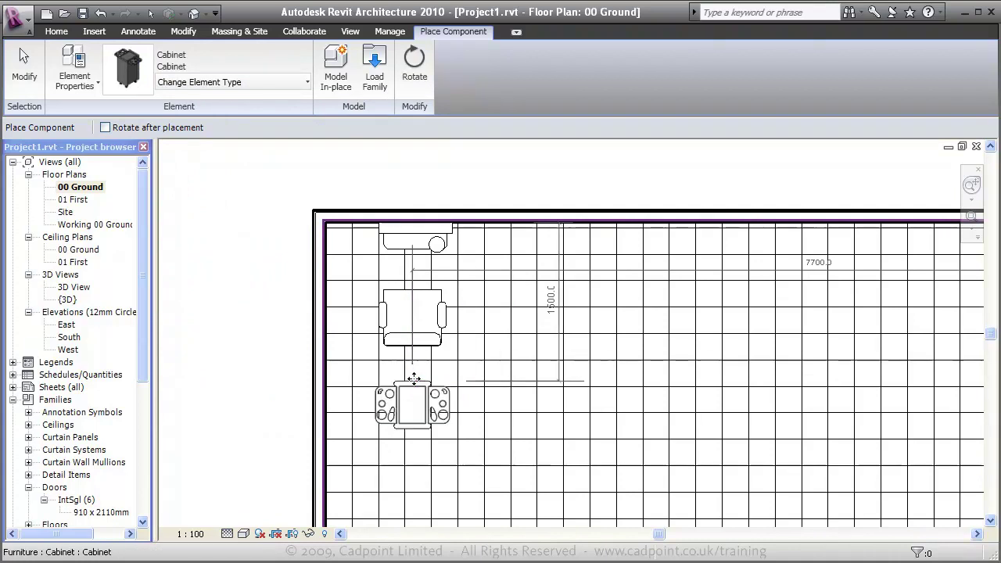
key("Escape")
key("Escape")
Select the chair, cabinet and mirror together and set the chair centre's distance from the west wall to 1200 mm.
left_click(418, 395)
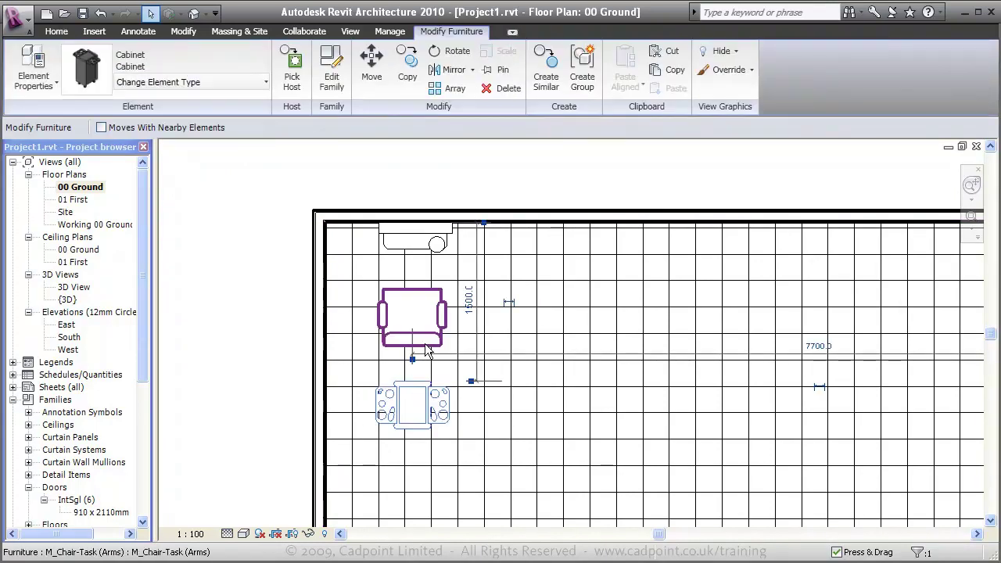
left_click(423, 338)
left_click(412, 405, "ctrl")
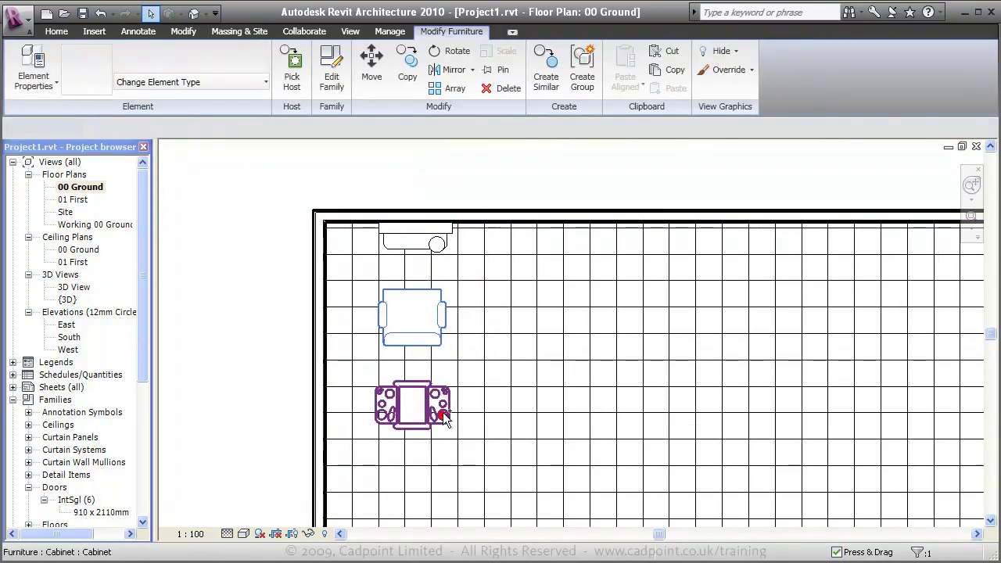
left_click(415, 241, "ctrl")
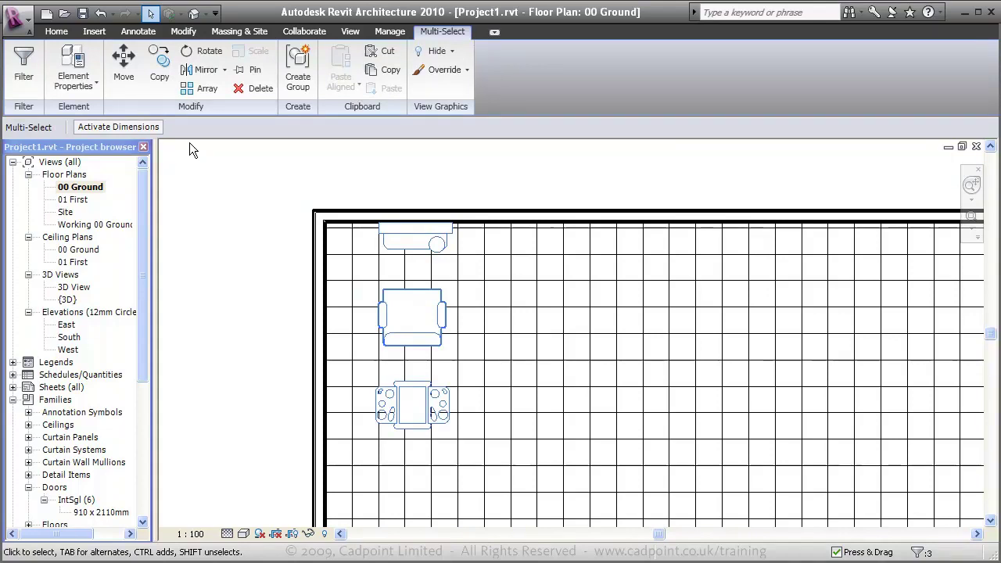
left_click(156, 127)
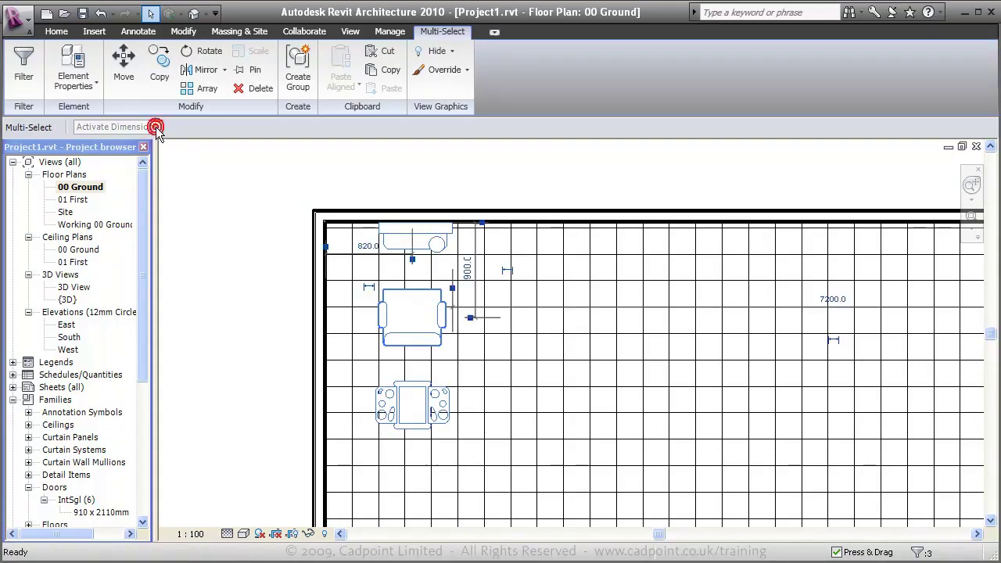
left_click(368, 245)
type("1200")
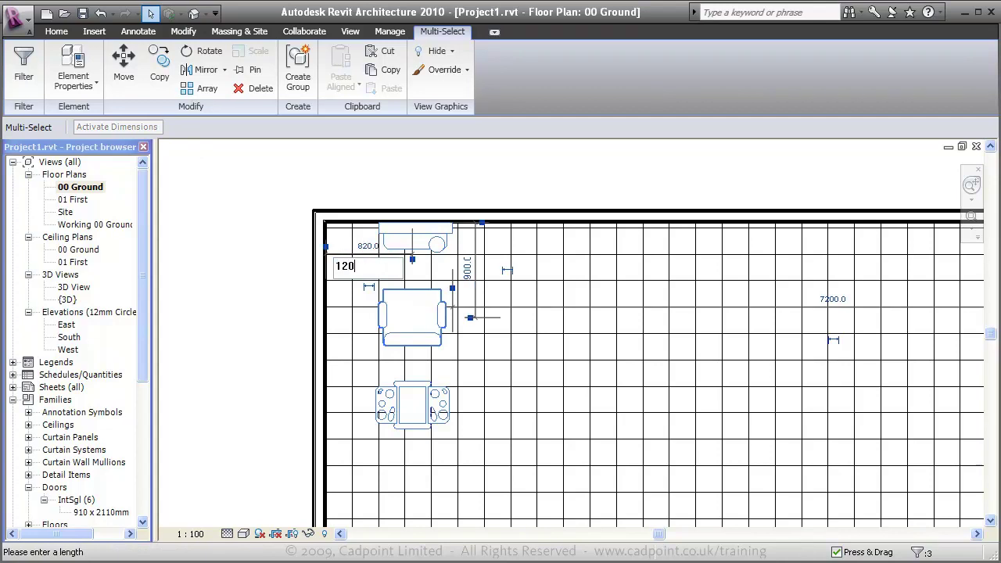
key("Return")
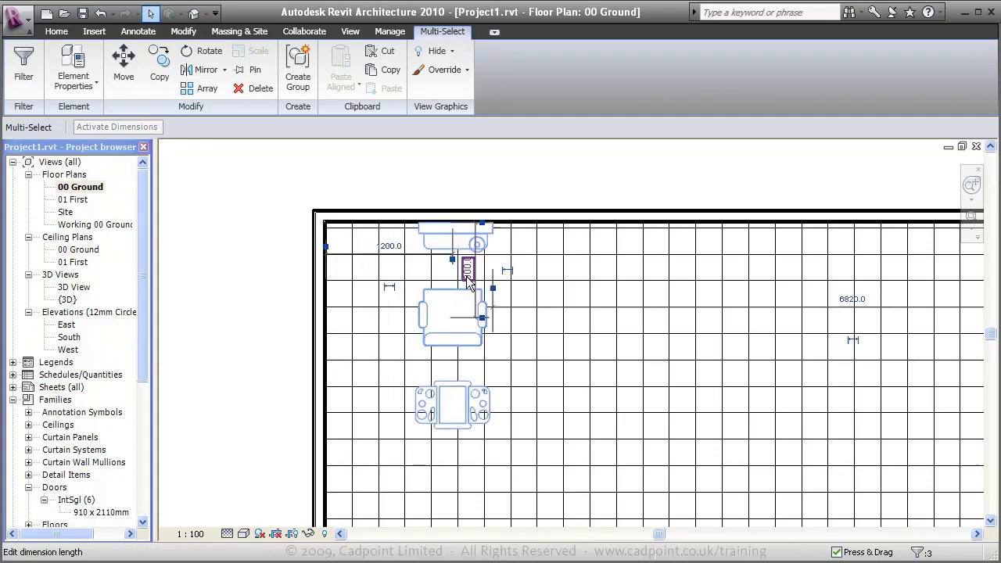
Array the selected mirror, chair and cabinet eastward as 5 ungrouped stations spaced 1200 mm apart.
left_click(207, 89)
scroll(222, 291, "down", 2)
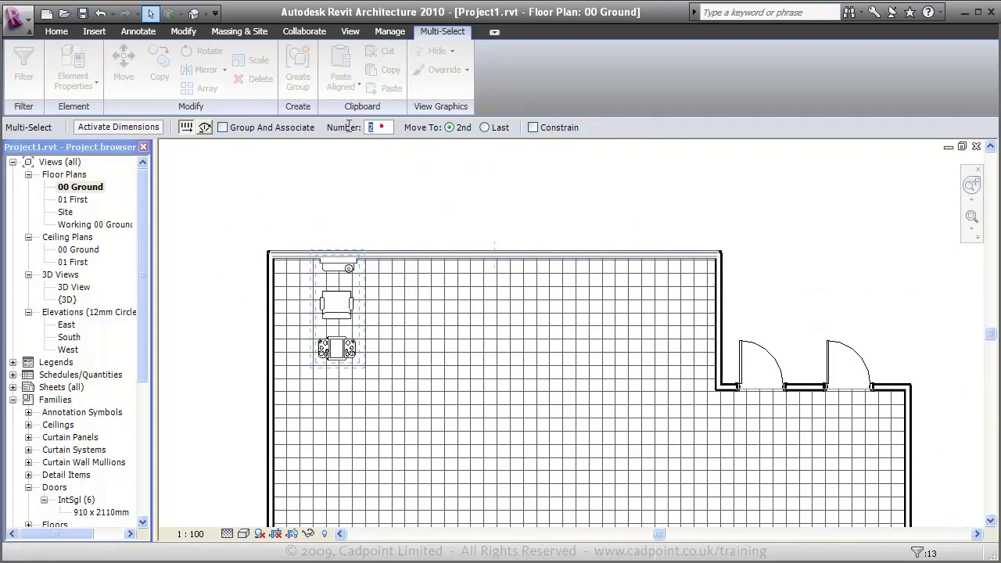
left_click(322, 194)
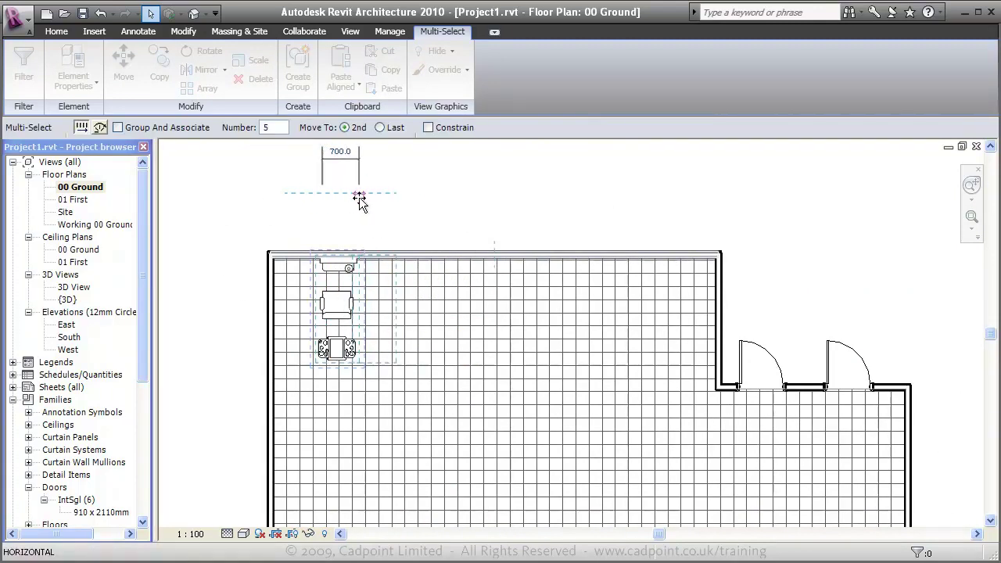
type("1200")
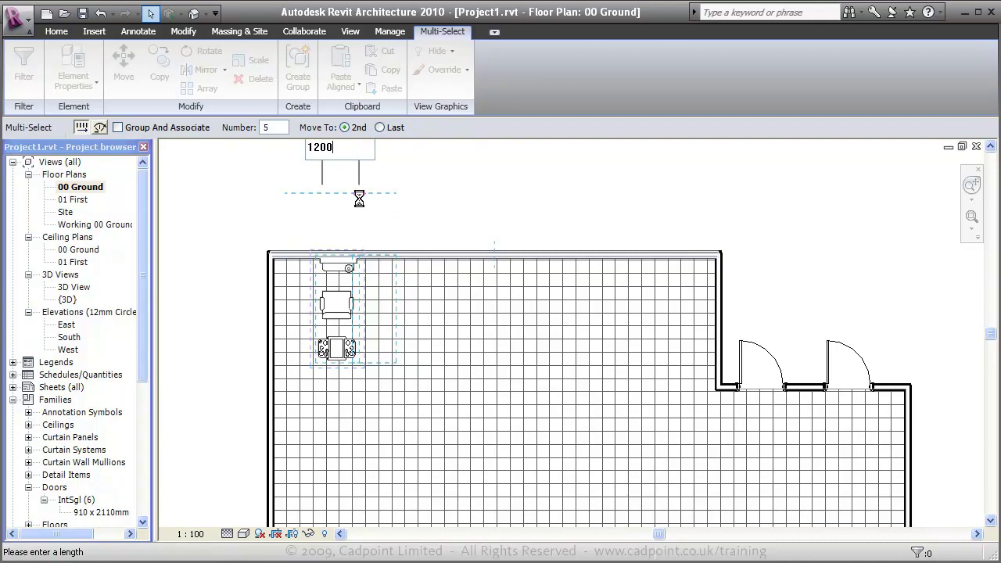
key("Return")
Copy the easternmost cabinet, chair and mirror once further east at the array's spacing to make a sixth station.
left_click(604, 346)
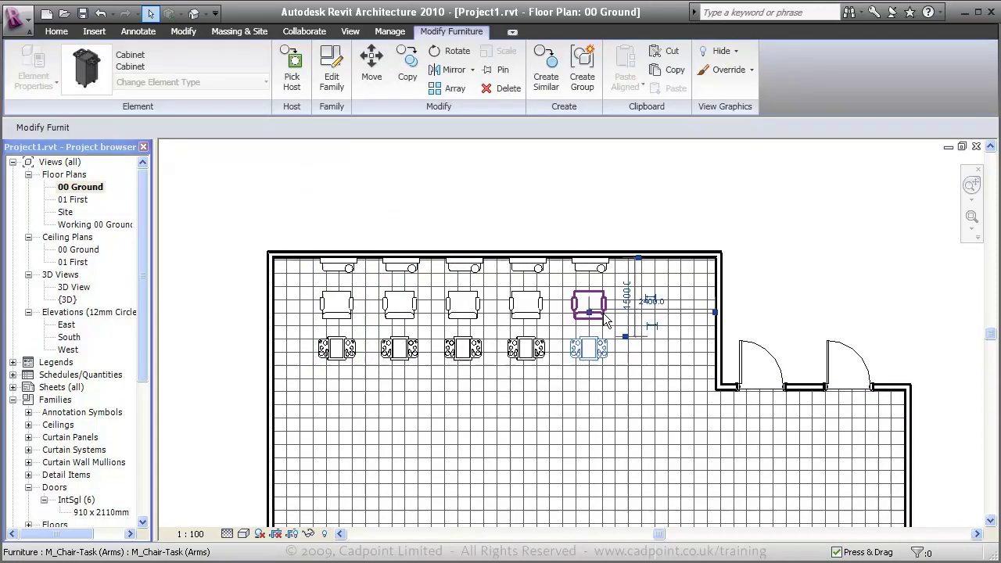
left_click(604, 316, "ctrl")
left_click(592, 266, "ctrl")
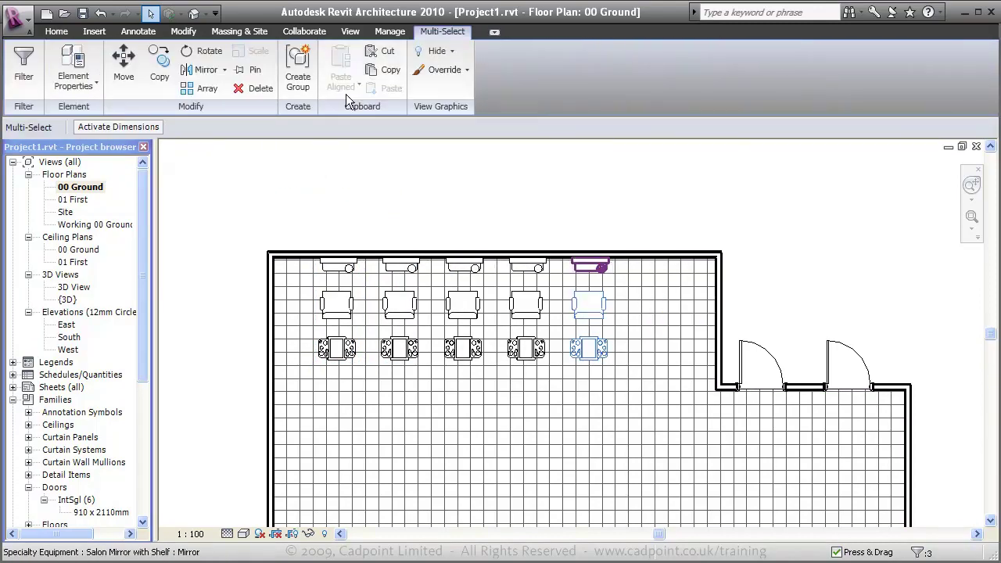
left_click(159, 66)
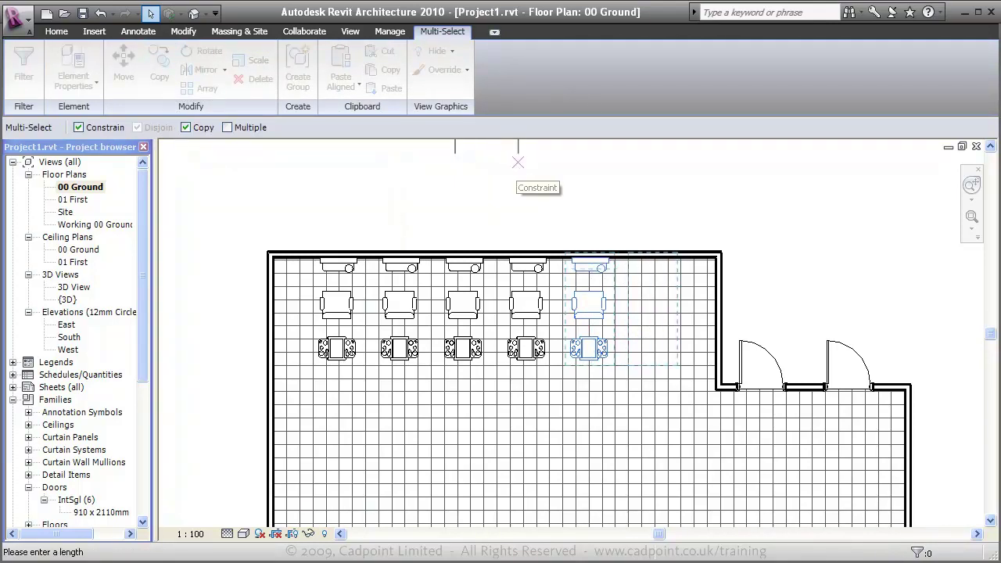
left_click(518, 162)
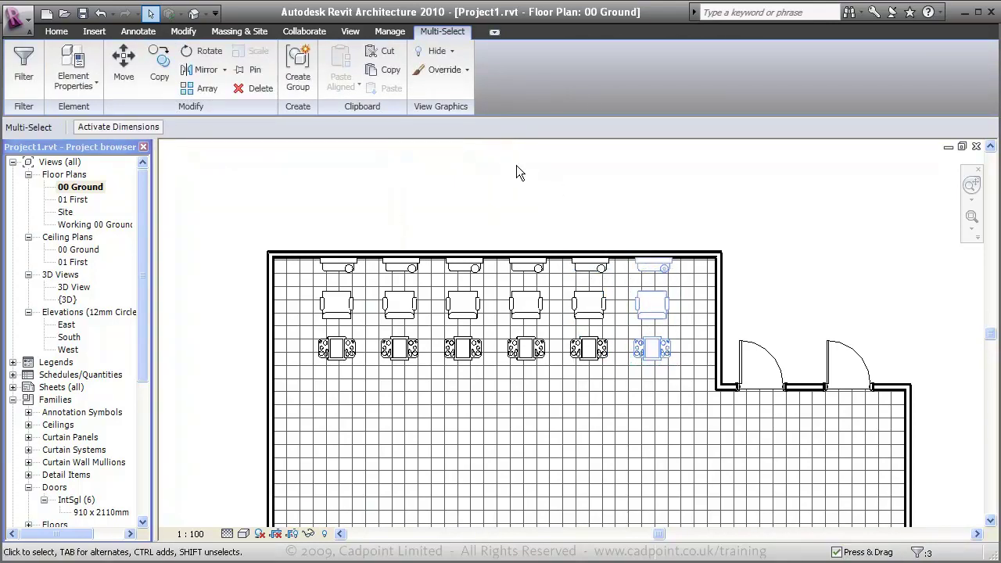
left_click(516, 165)
Mirror copies of all six north-wall stations to the south wall about a horizontal axis drawn from the west wall's midpoint.
left_click_drag(289, 198, 691, 412)
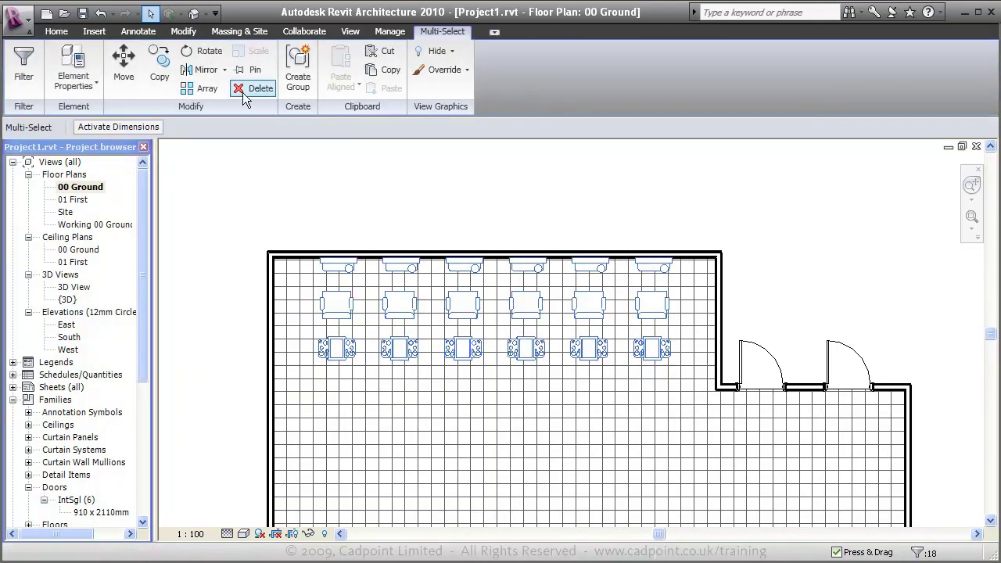
left_click(224, 70)
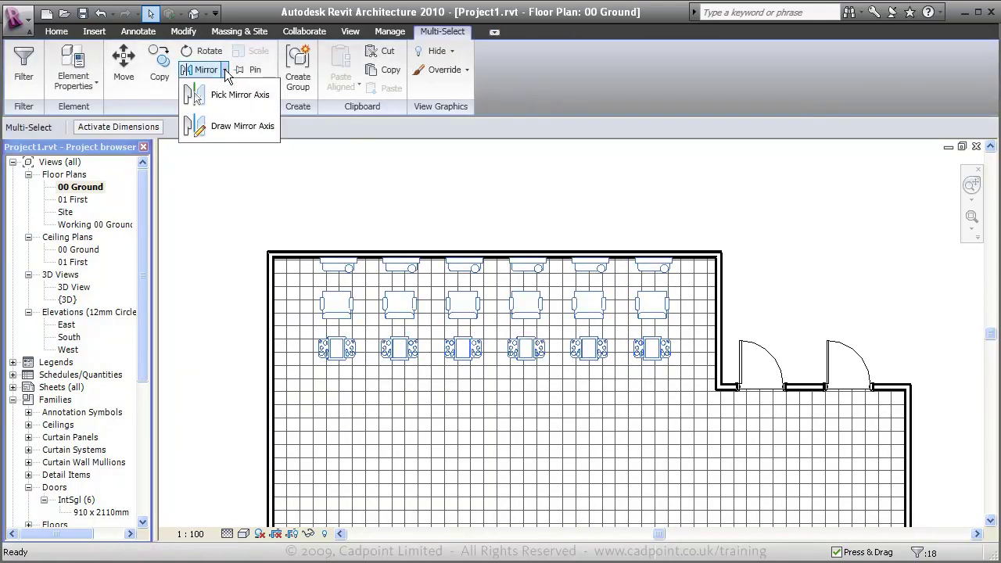
left_click(249, 126)
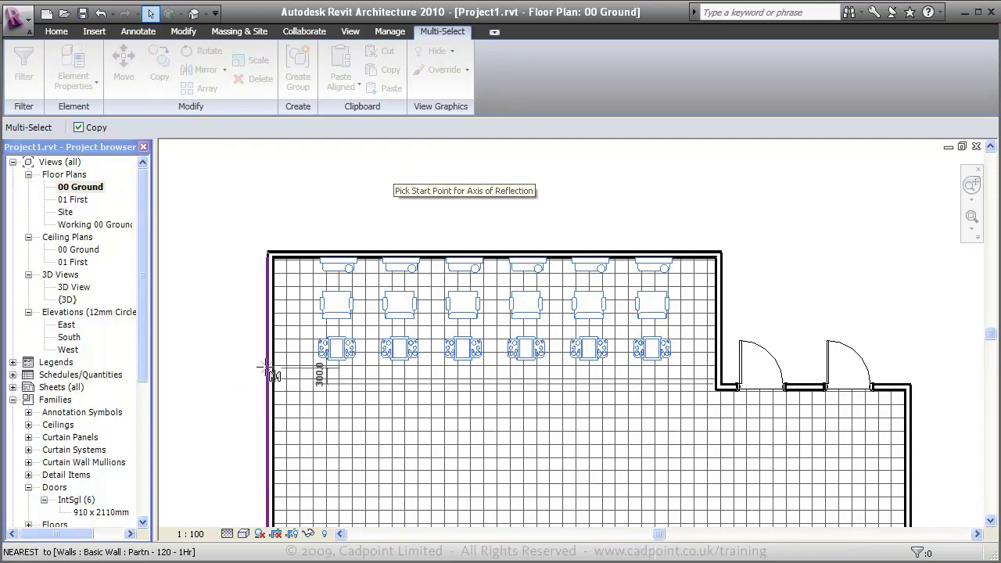
left_click(291, 329)
scroll(300, 310, "down", 2)
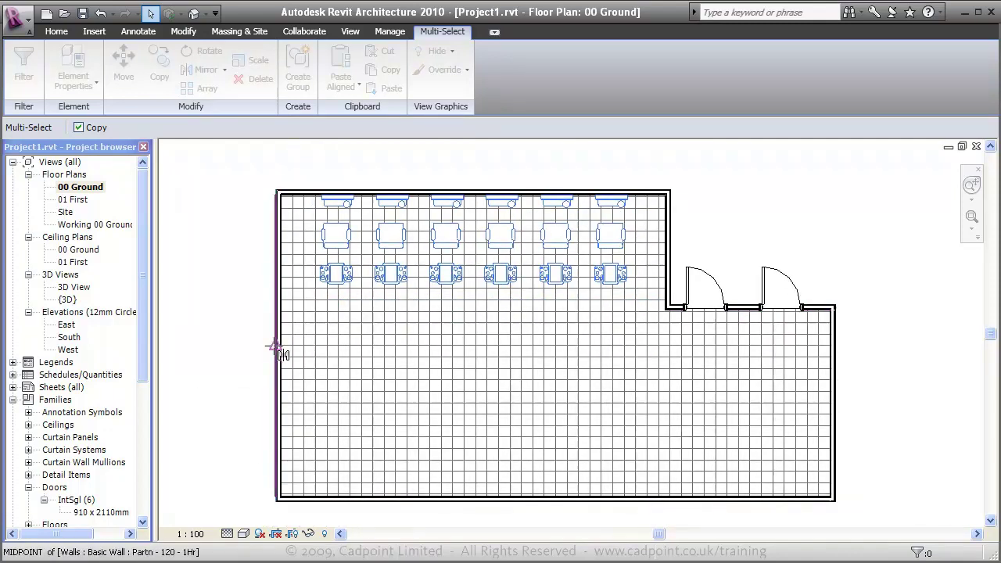
left_click(275, 347)
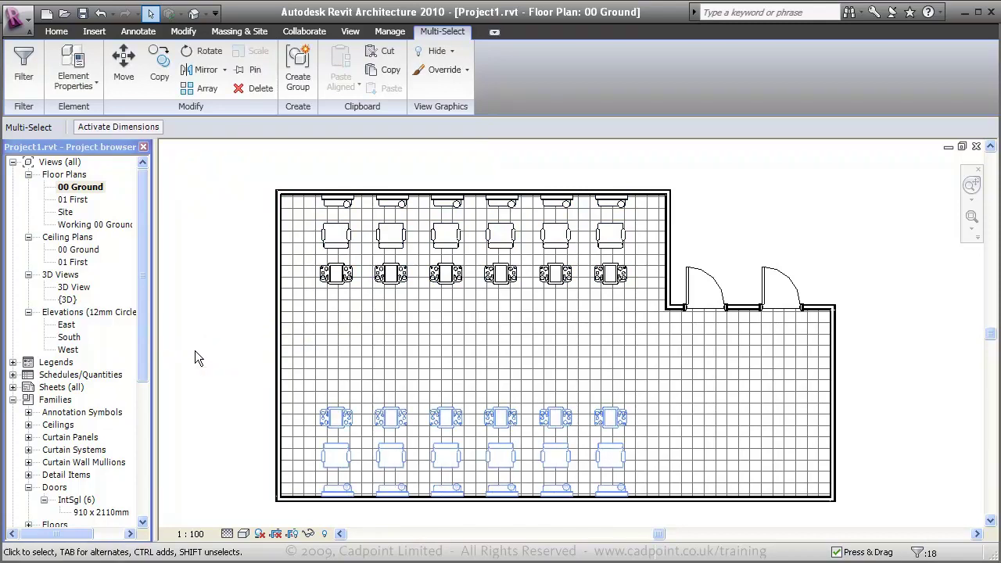
key("Escape")
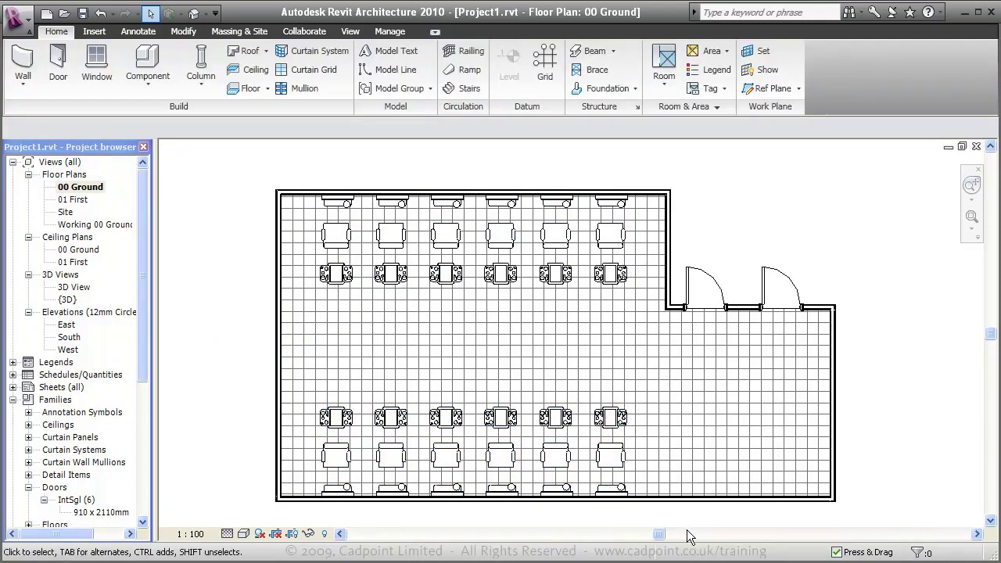
Copy the easternmost south-wall mirror, chair and cabinet twice further east at the same station spacing, using multiple copy.
left_click(617, 491)
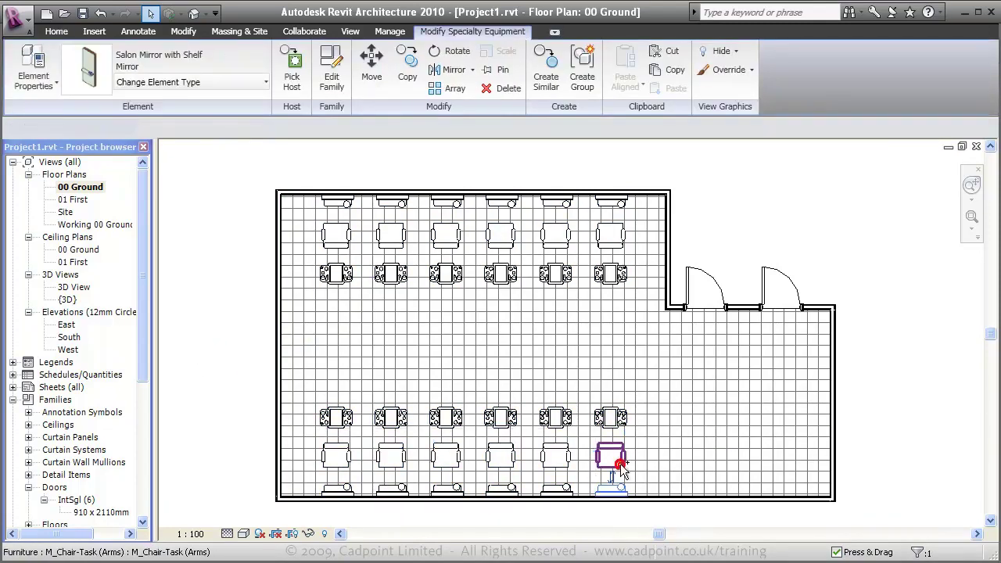
left_click(614, 458, "ctrl")
left_click(617, 417, "ctrl")
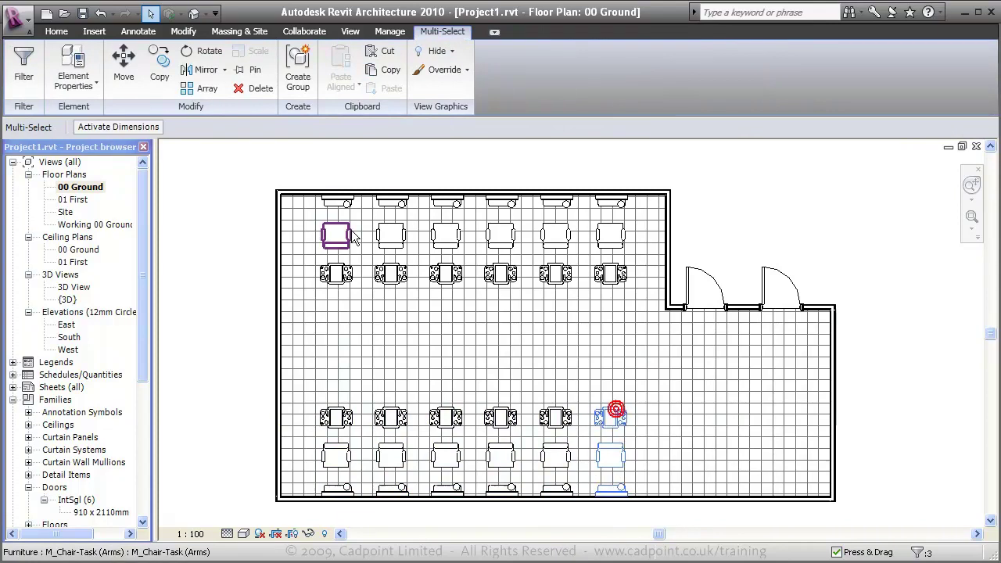
left_click(161, 59)
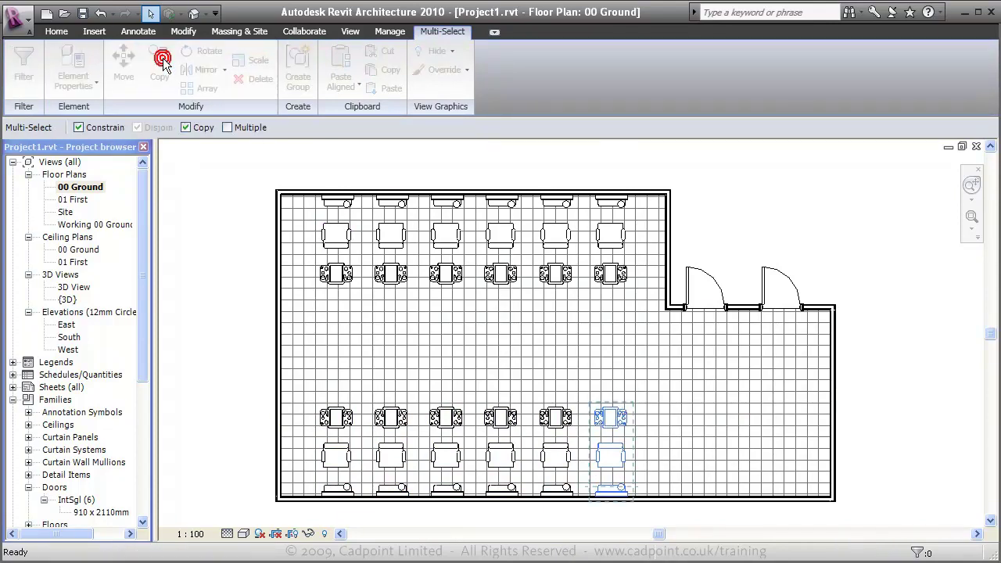
left_click(227, 128)
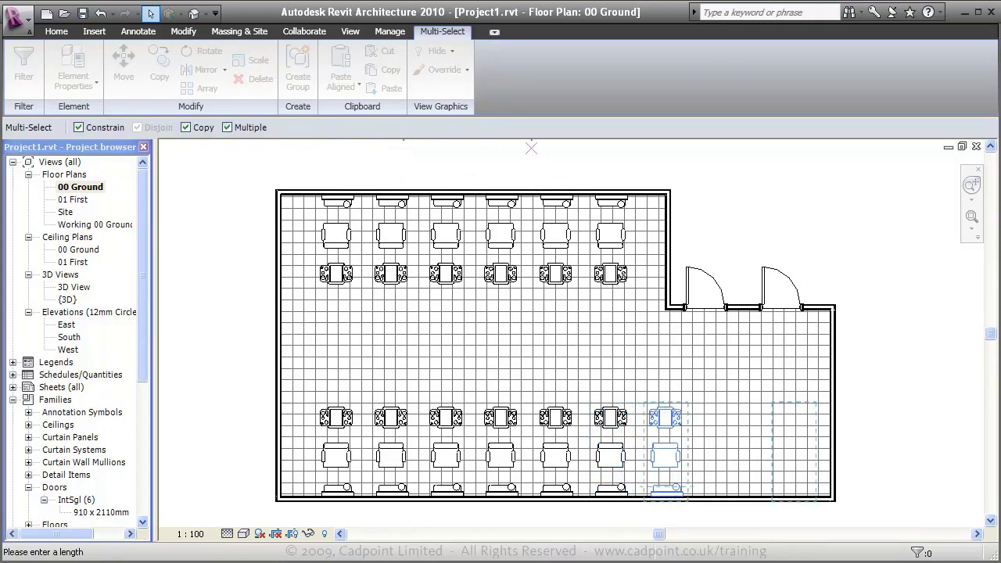
key("Return")
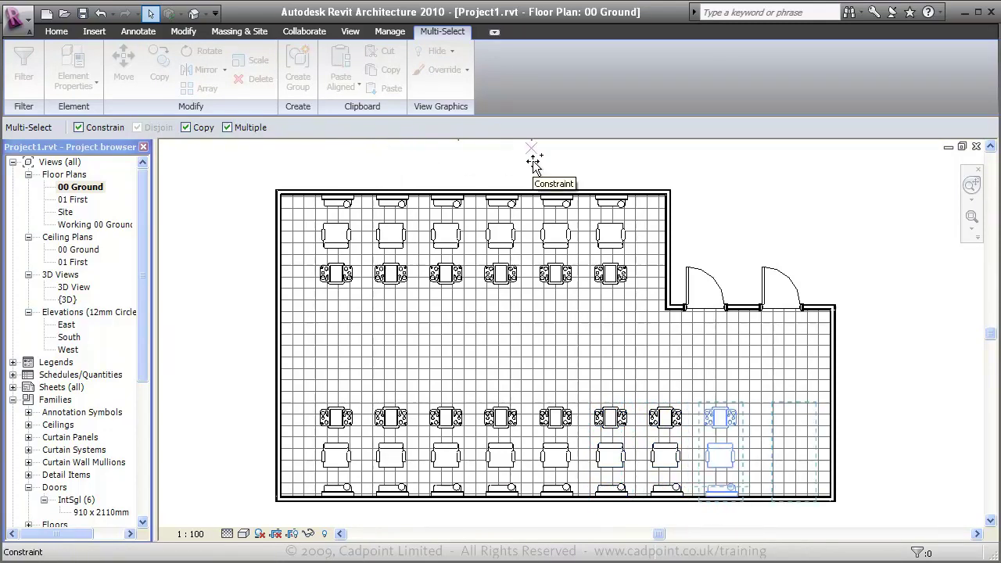
key("Escape")
key("Escape")
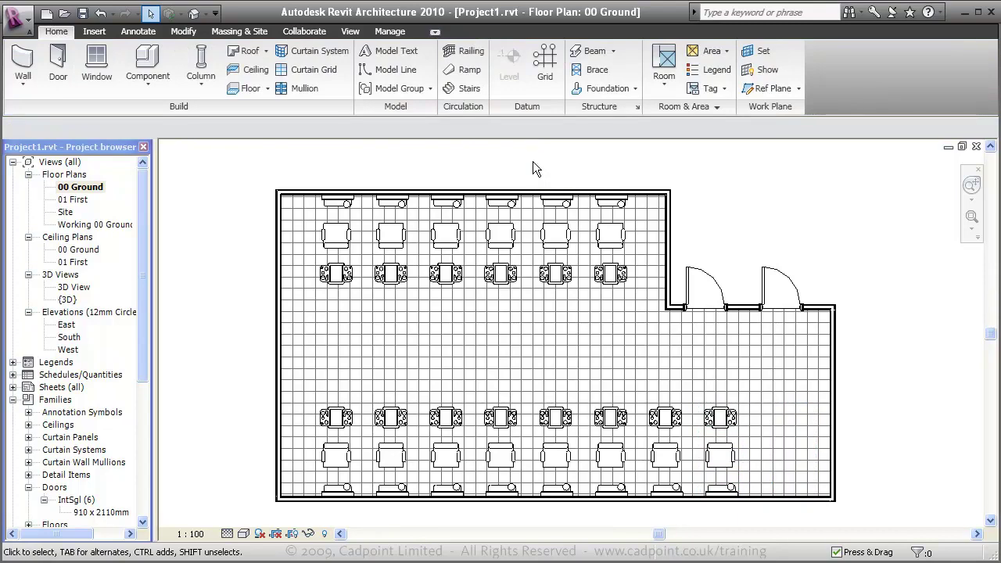
Place an Enzo_Modular_Sofa_1757 in the south-east corner, rotated so its long side runs along the east wall.
left_click(156, 85)
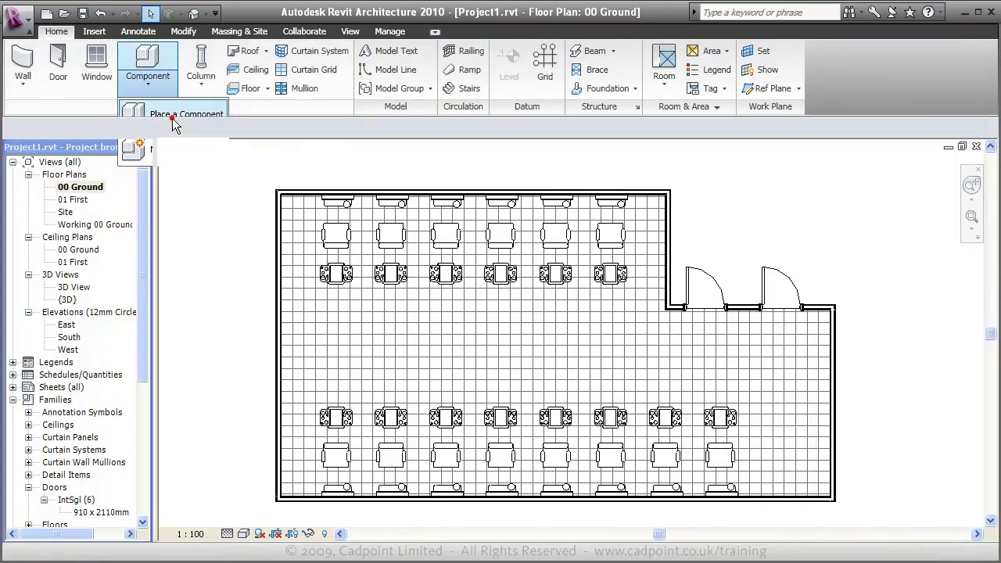
left_click(172, 116)
left_click(291, 82)
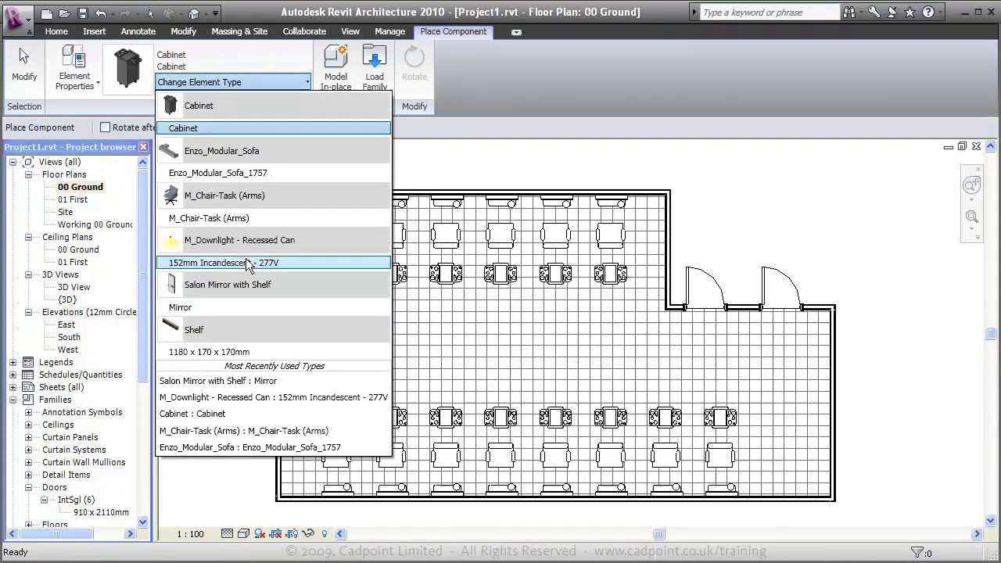
left_click(247, 171)
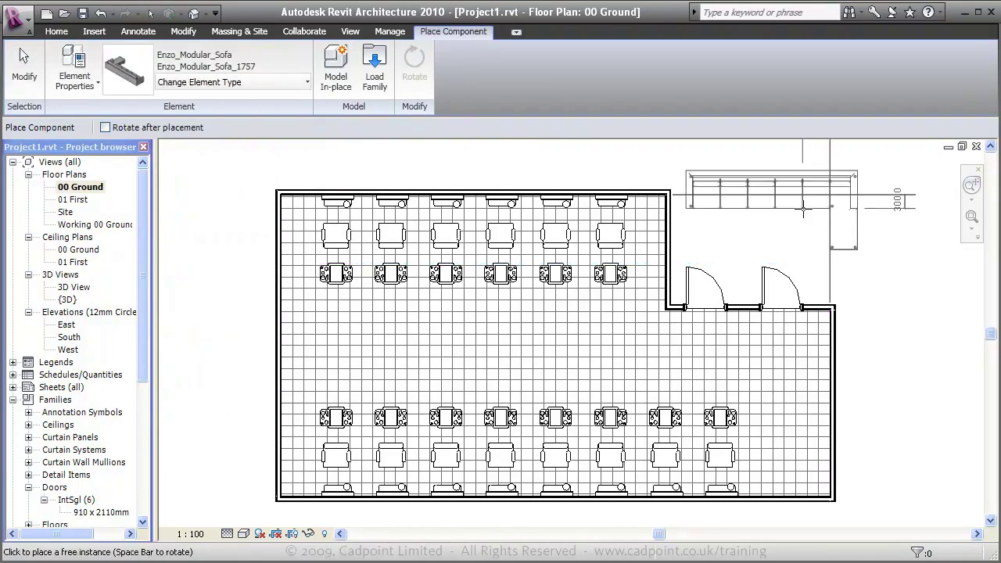
key("space")
key("space")
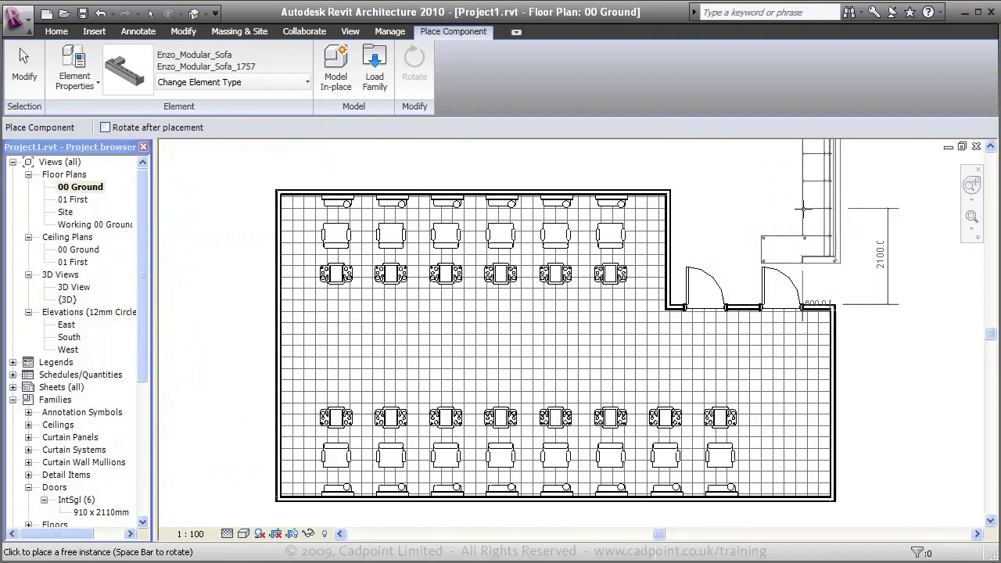
key("space")
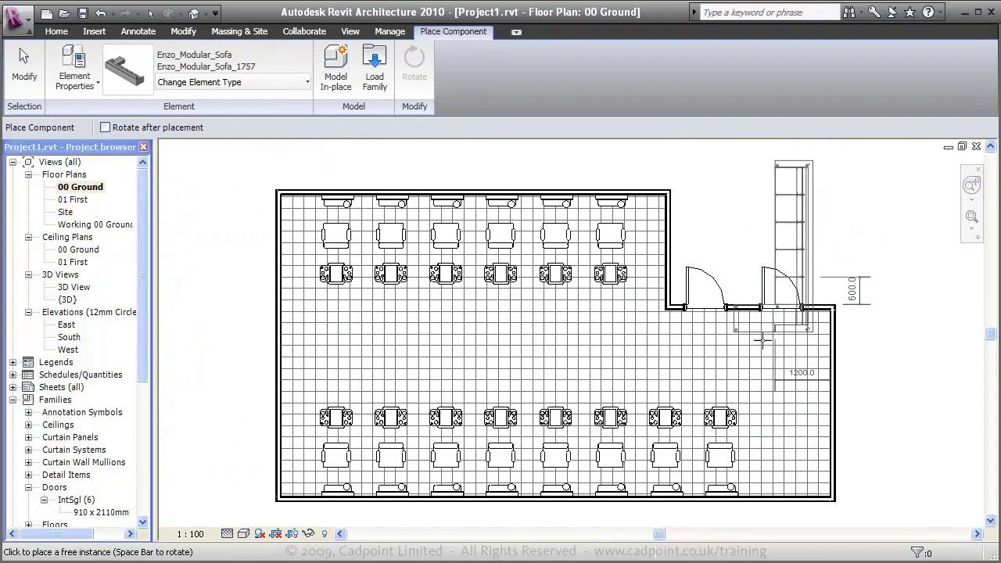
left_click(788, 435)
key("Escape")
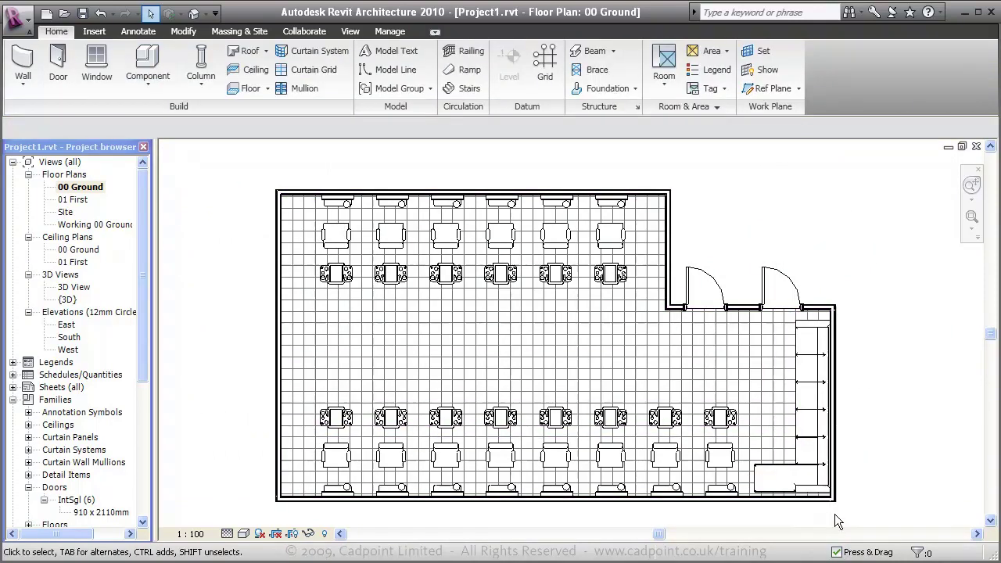
Align the sofa's south edge with the inner face of the south wall.
scroll(828, 492, "up", 5)
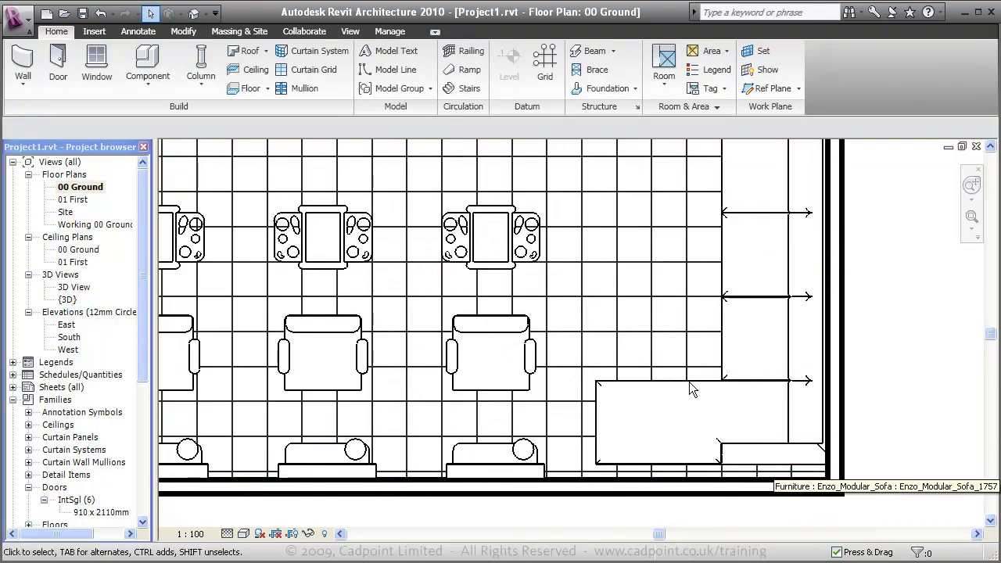
left_click(184, 31)
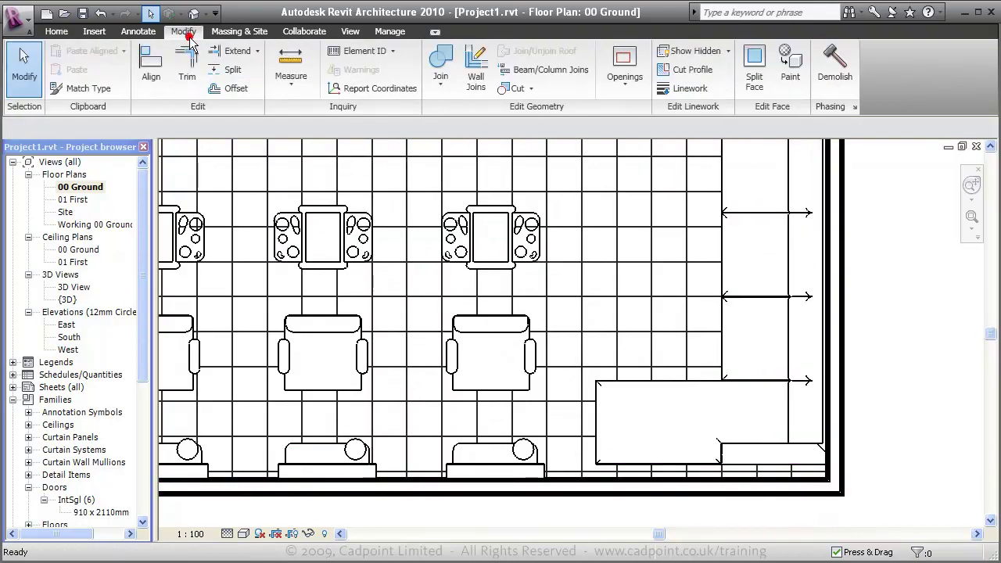
left_click(151, 72)
left_click(741, 472)
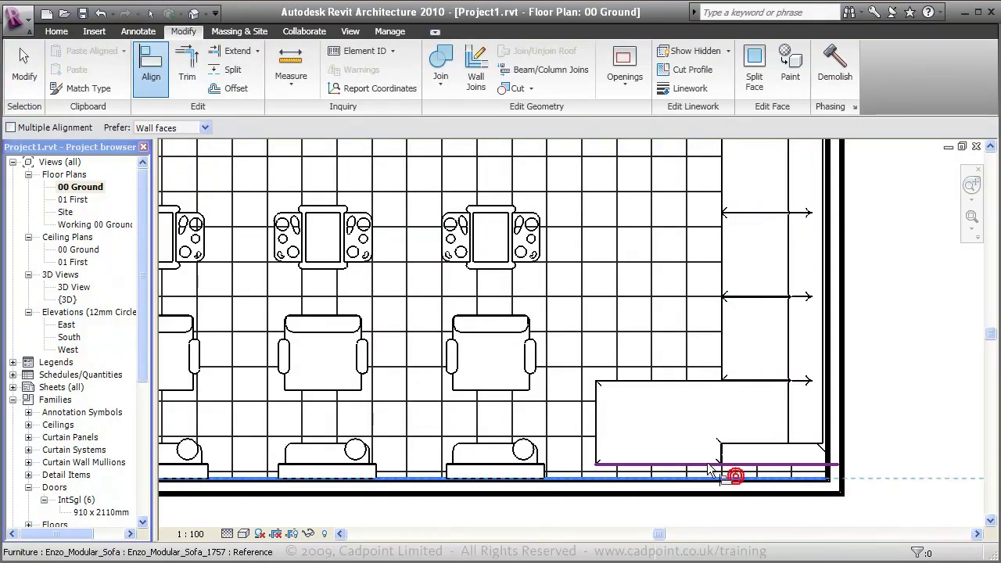
left_click(719, 467)
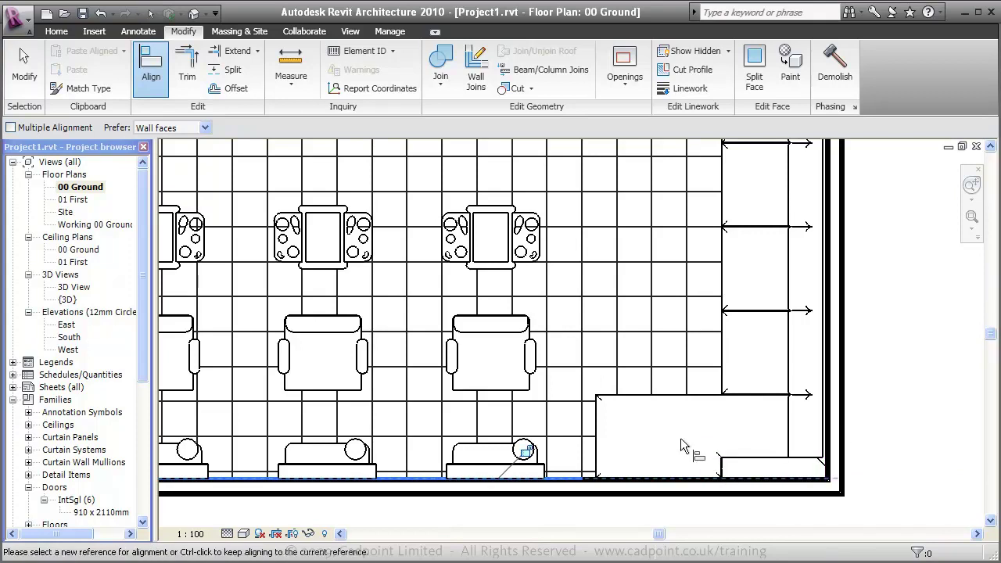
scroll(680, 438, "down", 5)
scroll(680, 442, "down", 2)
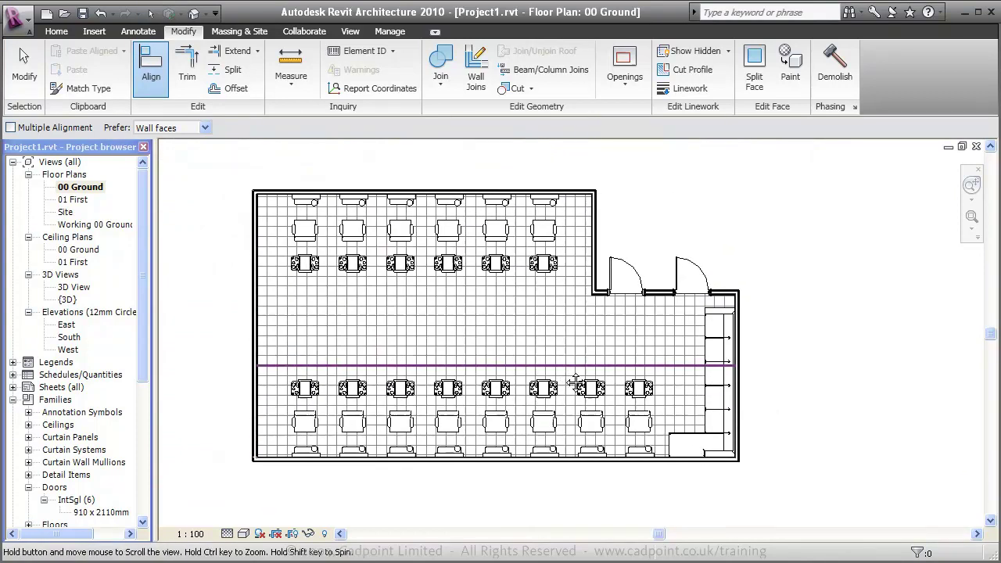
key("Escape")
key("Escape")
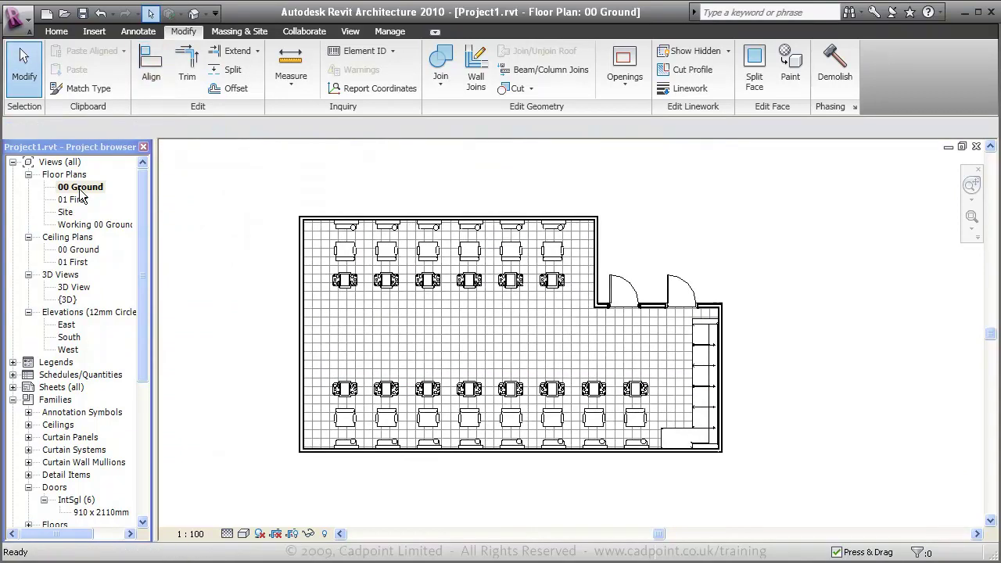
In the 3D View camera view, hide the foreground chair and cabinet nearest the camera as individual elements.
double_click(83, 292)
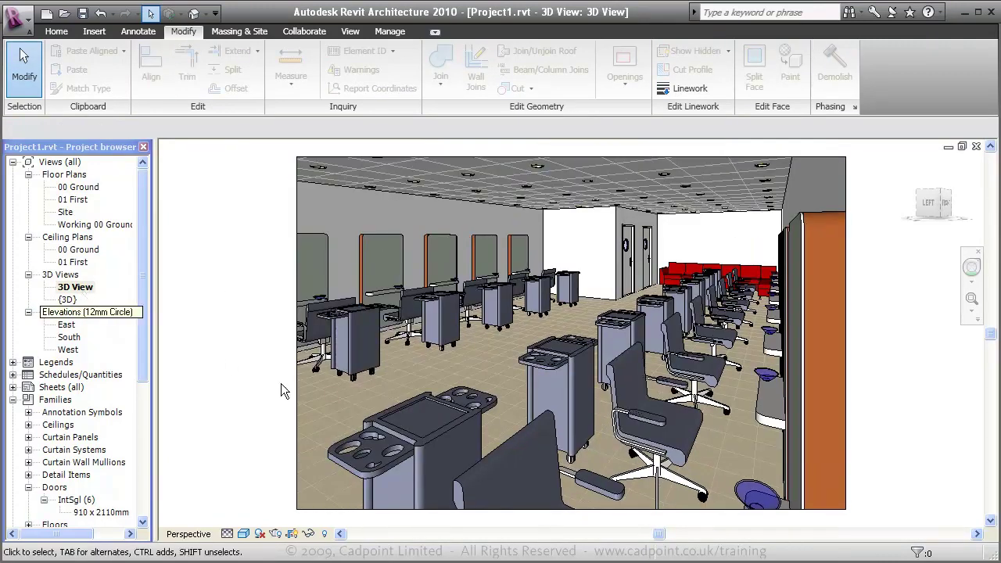
left_click(523, 441)
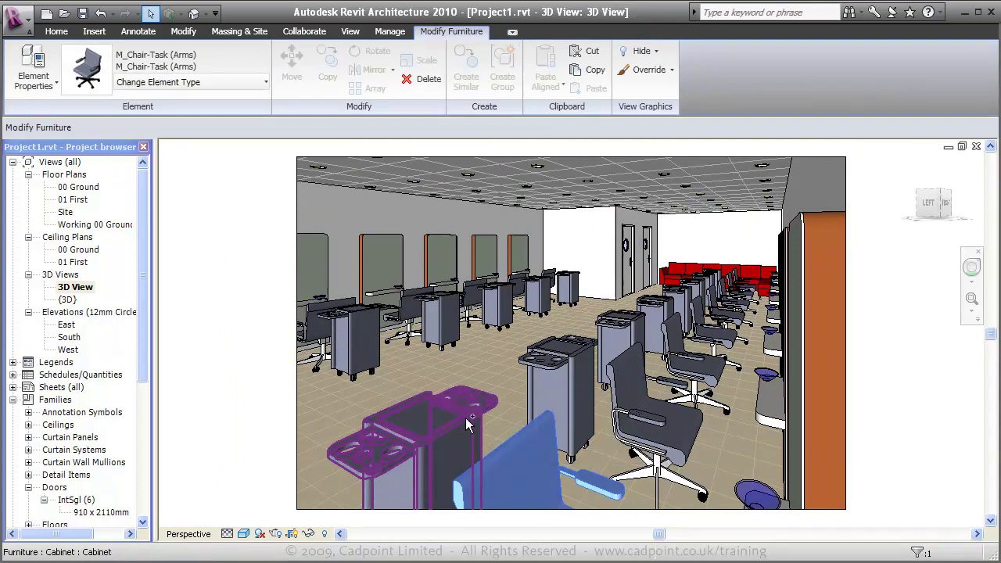
left_click(465, 417, "ctrl")
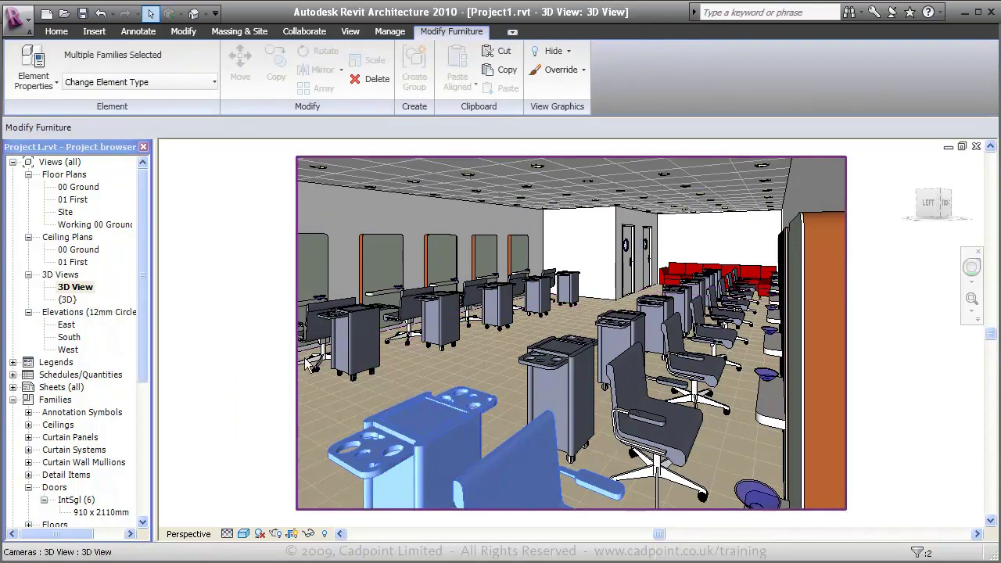
right_click(263, 419)
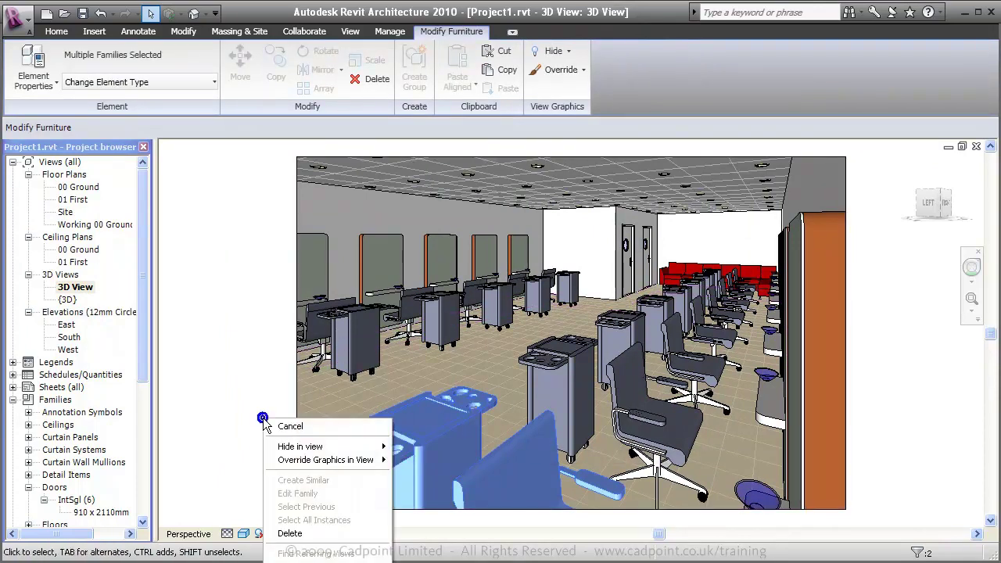
mouse_move(368, 446)
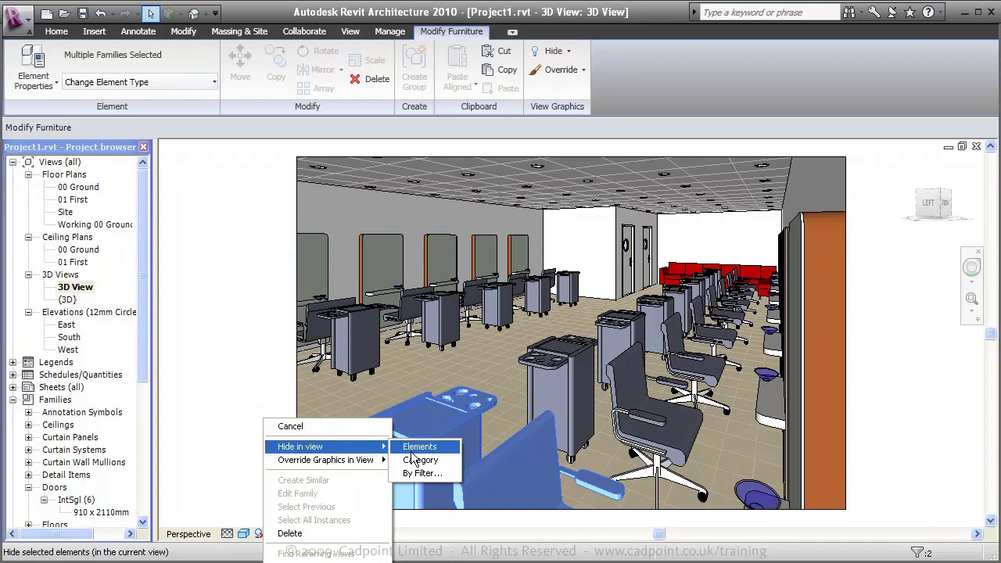
left_click(418, 446)
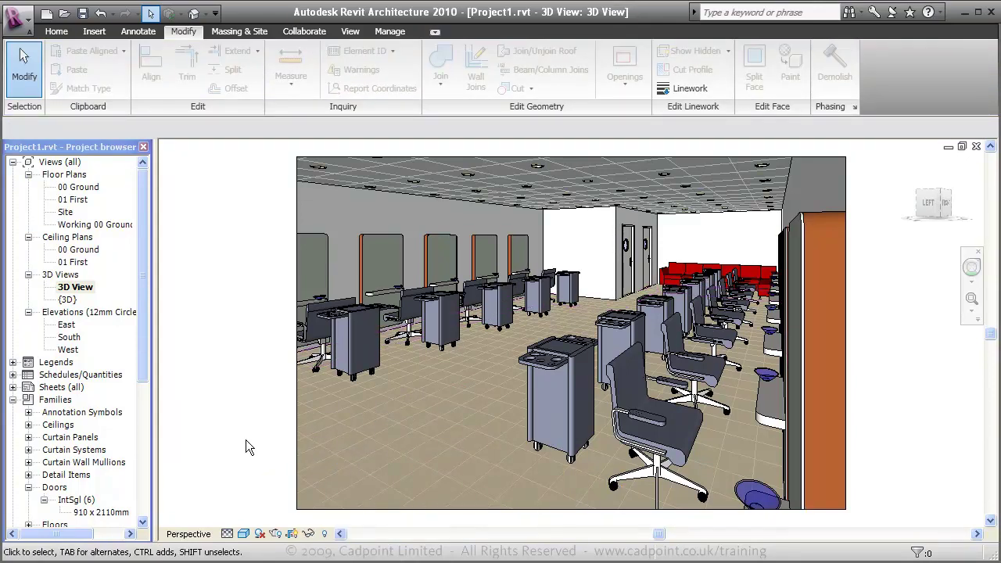
Preview the camera view in Hidden Line style and restore Shading with Edges.
left_click(245, 533)
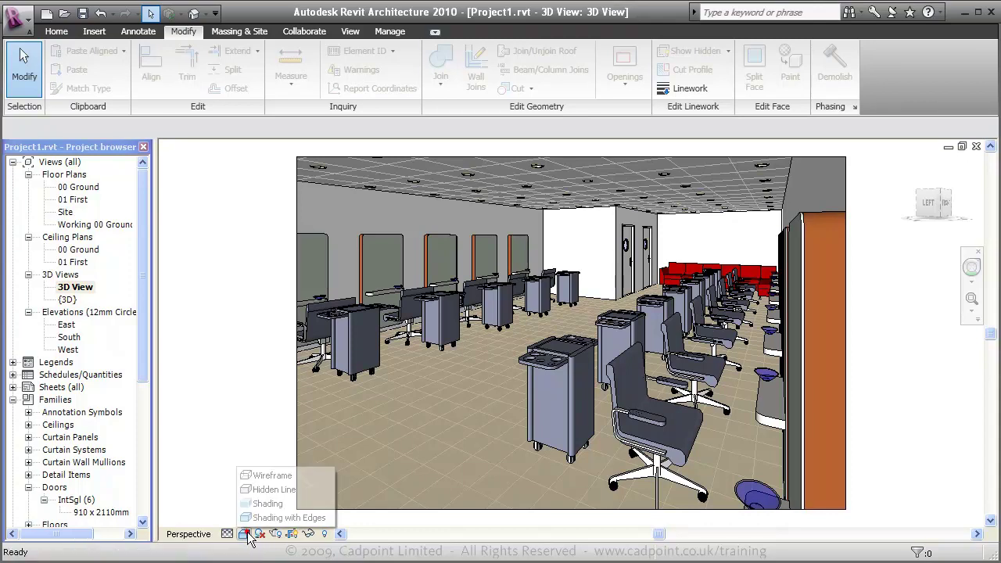
left_click(270, 489)
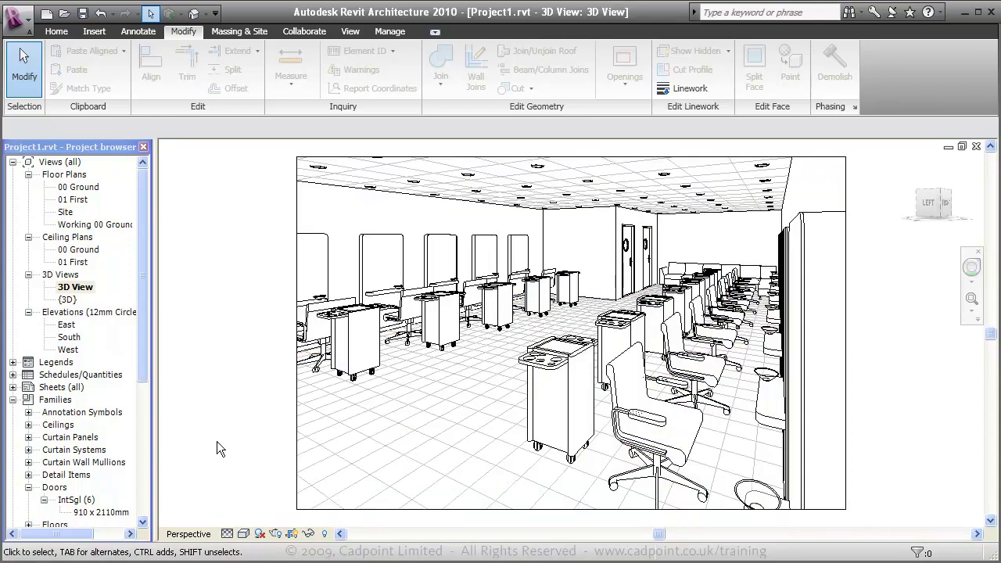
left_click(244, 534)
left_click(281, 518)
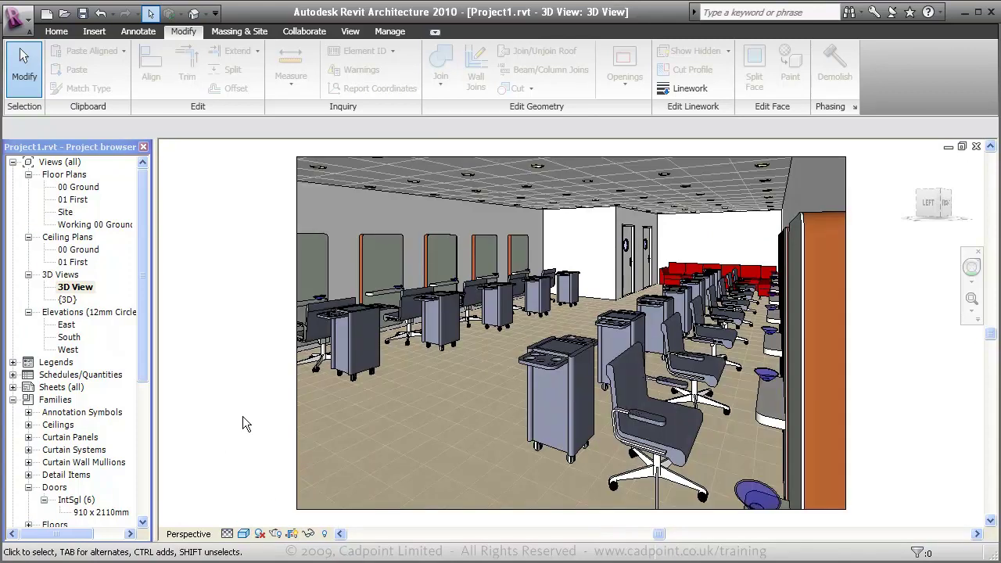
In the 00 Ground floor plan, place a 1180 x 170 x 170mm Shelf centred on the inner face of the short wall west of the doors.
left_click(78, 189)
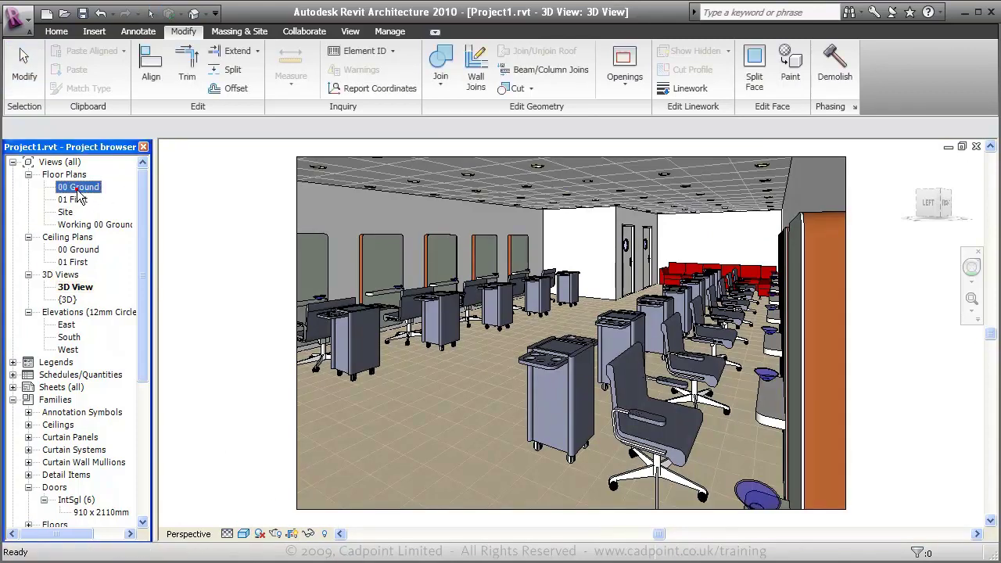
double_click(77, 189)
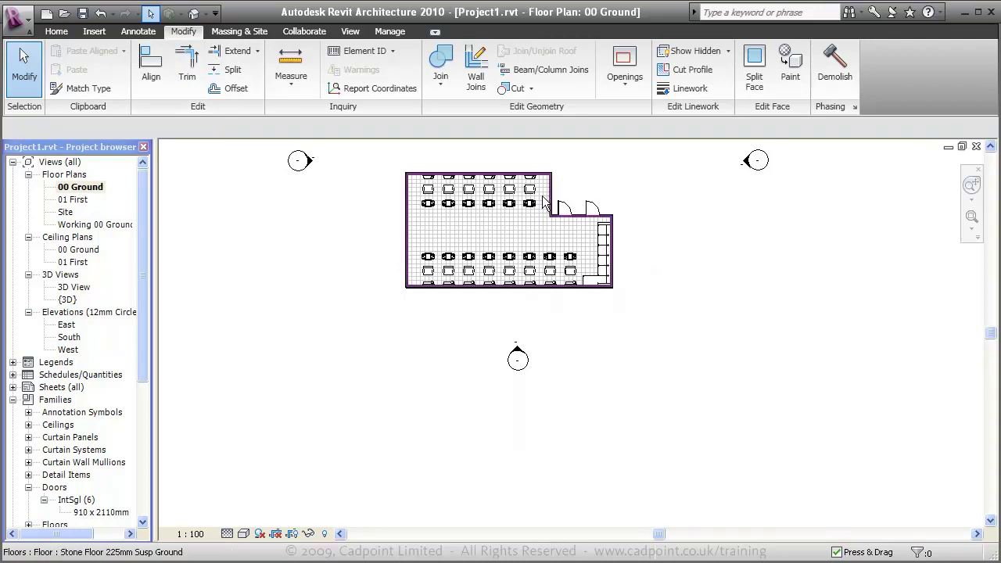
scroll(543, 197, "up", 5)
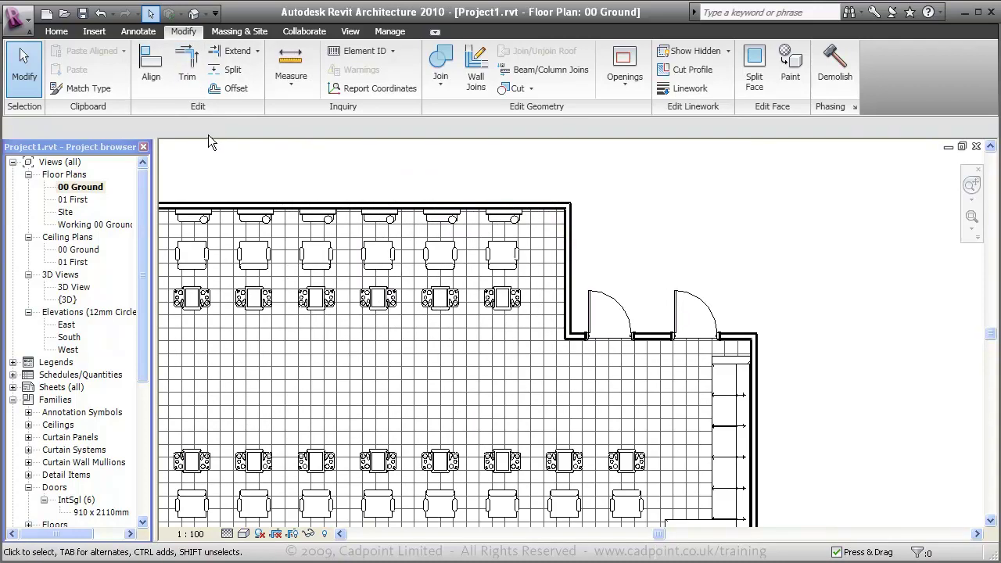
left_click(56, 32)
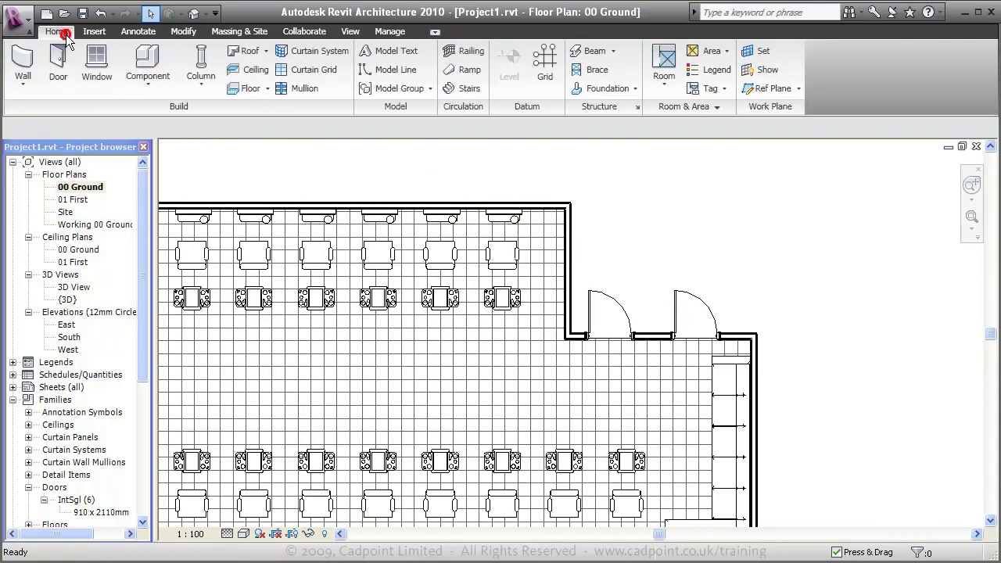
left_click(138, 77)
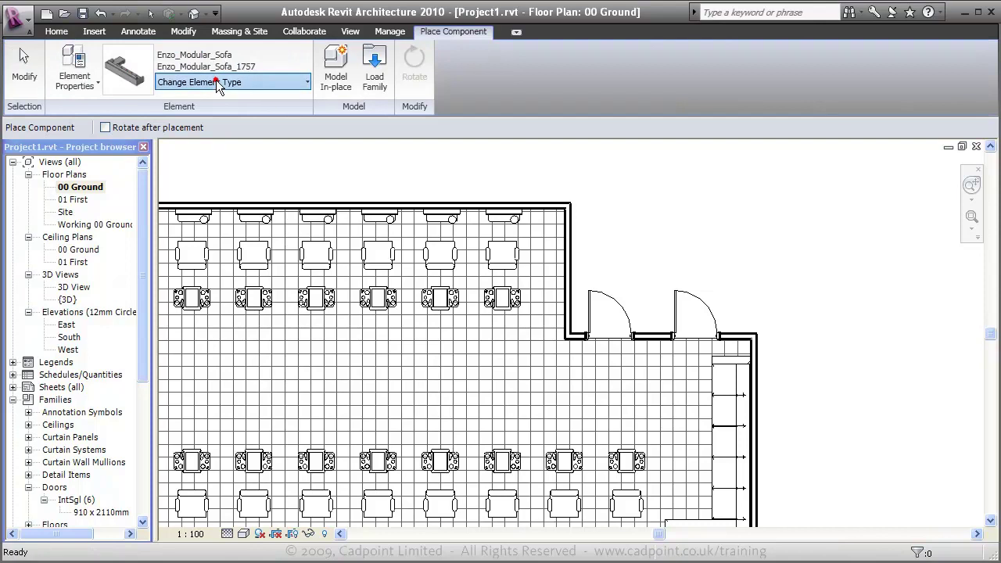
left_click(216, 80)
left_click(240, 355)
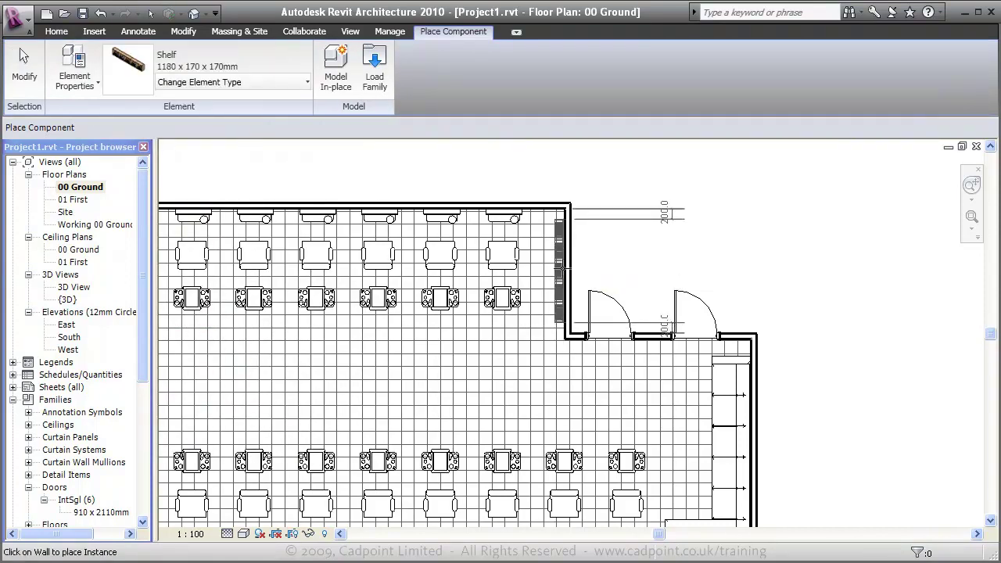
left_click(561, 268)
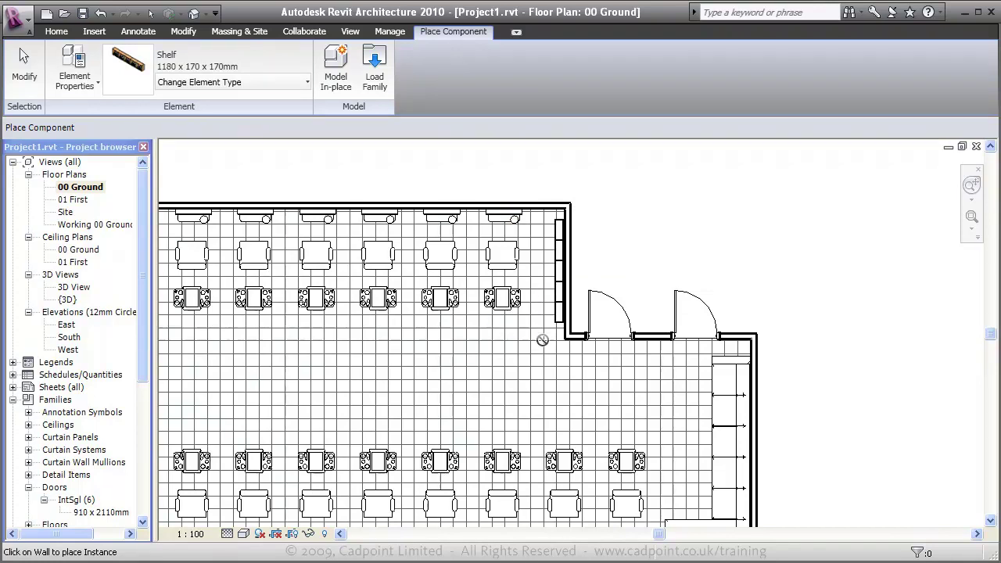
Render the 3D View camera view at High quality and dismiss the progress window once rendering completes.
double_click(78, 289)
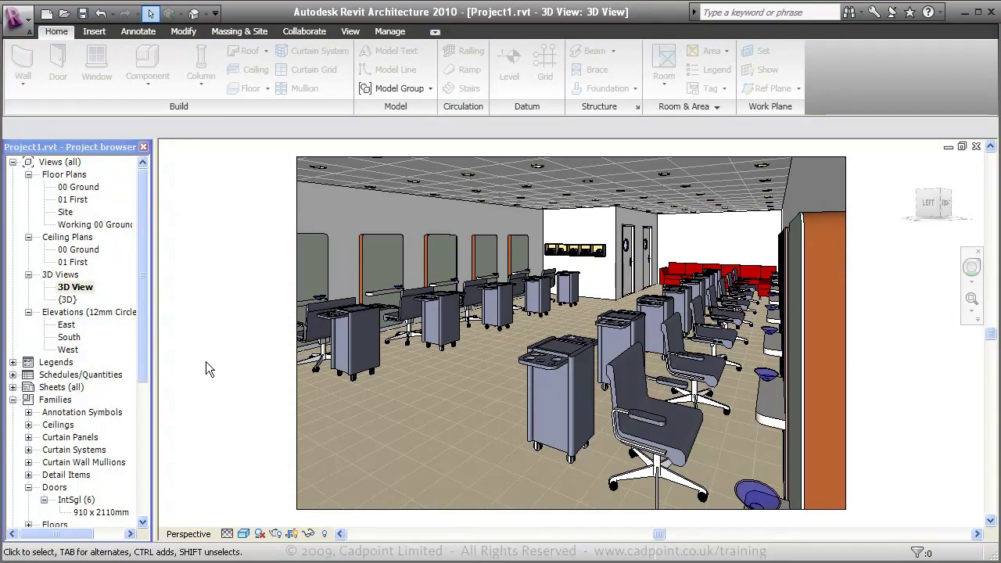
left_click(275, 535)
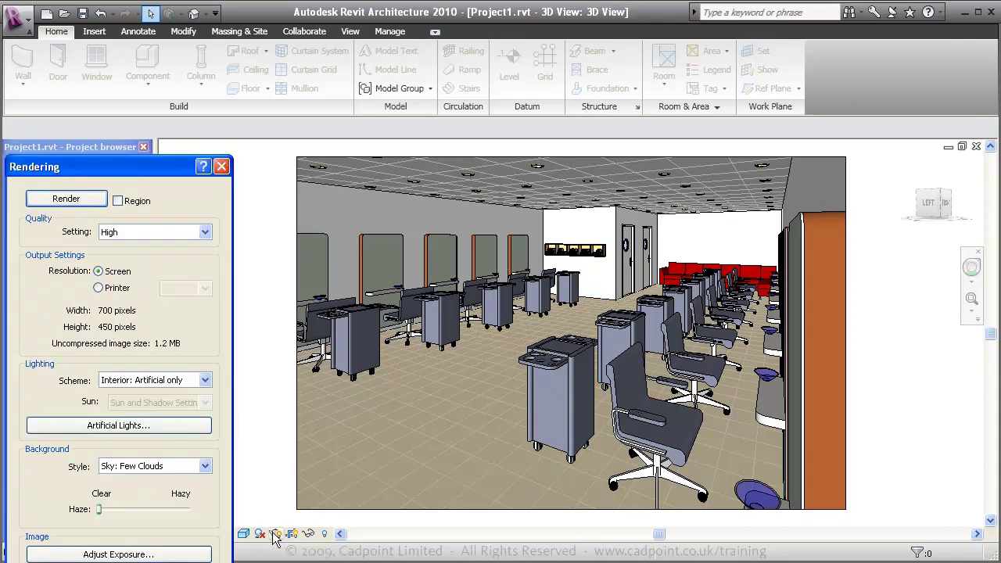
left_click_drag(156, 166, 189, 64)
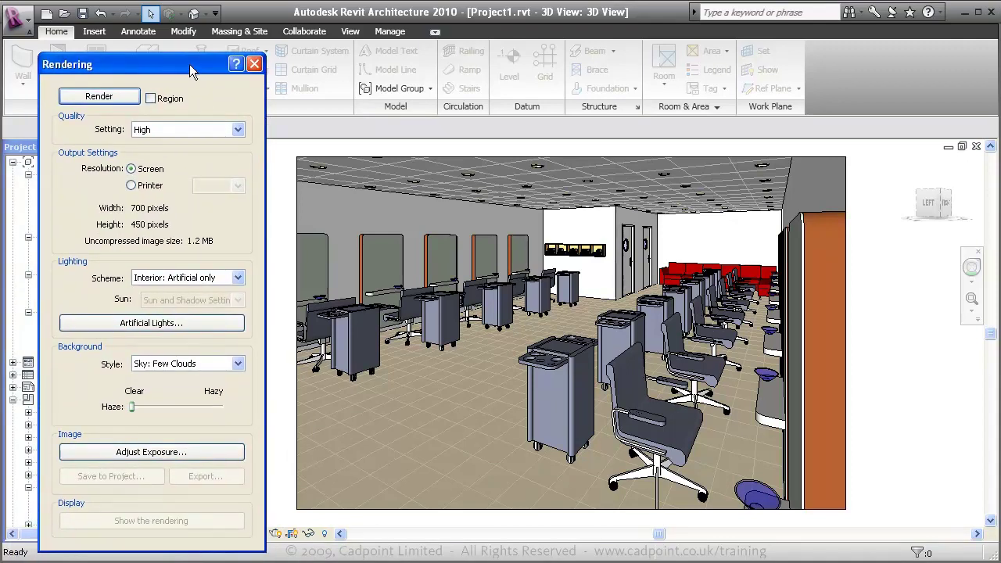
left_click(237, 130)
left_click(210, 173)
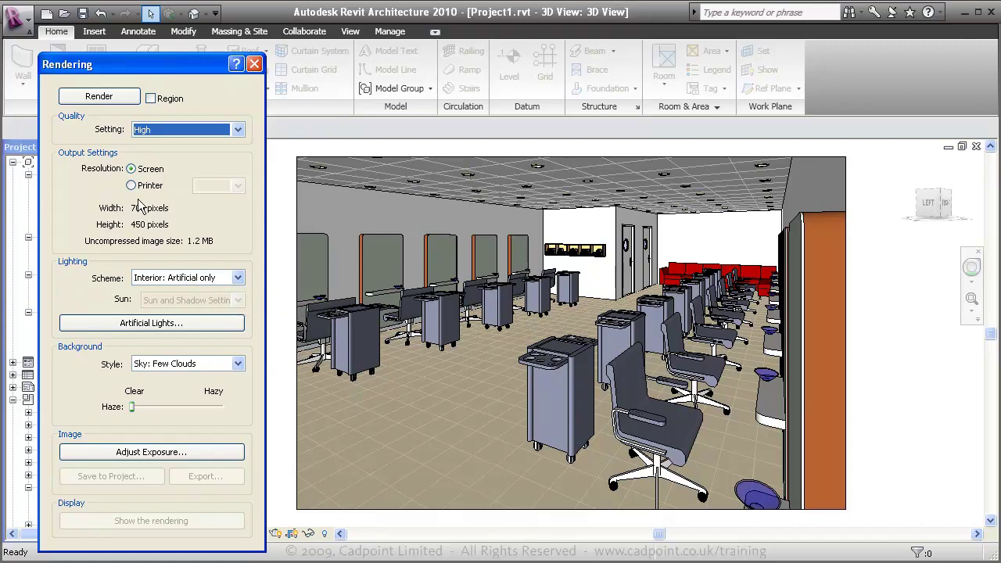
left_click(86, 97)
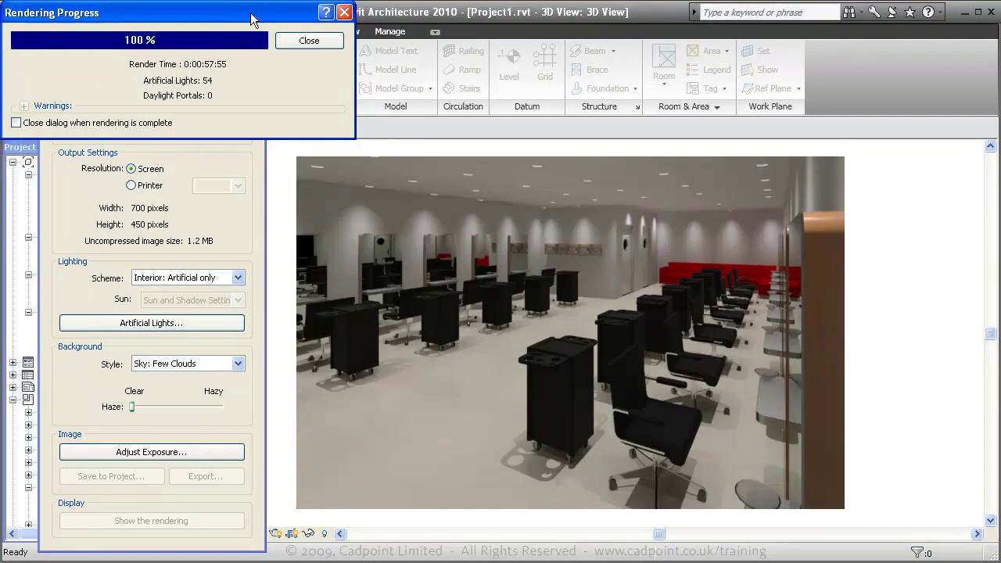
left_click(299, 43)
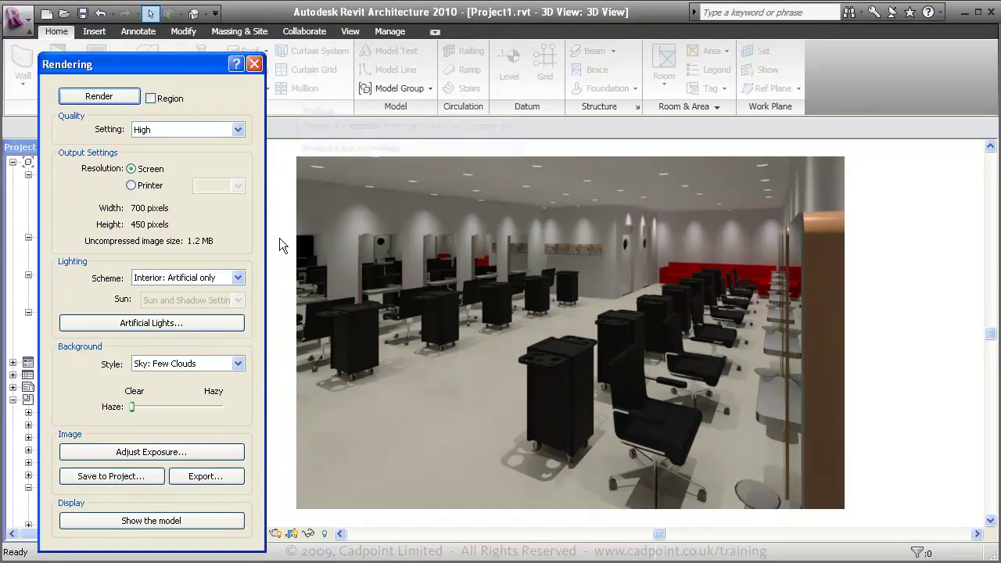
Save the rendering to the project as Interior View 1 and open the saved image from the project's renderings.
left_click(155, 476)
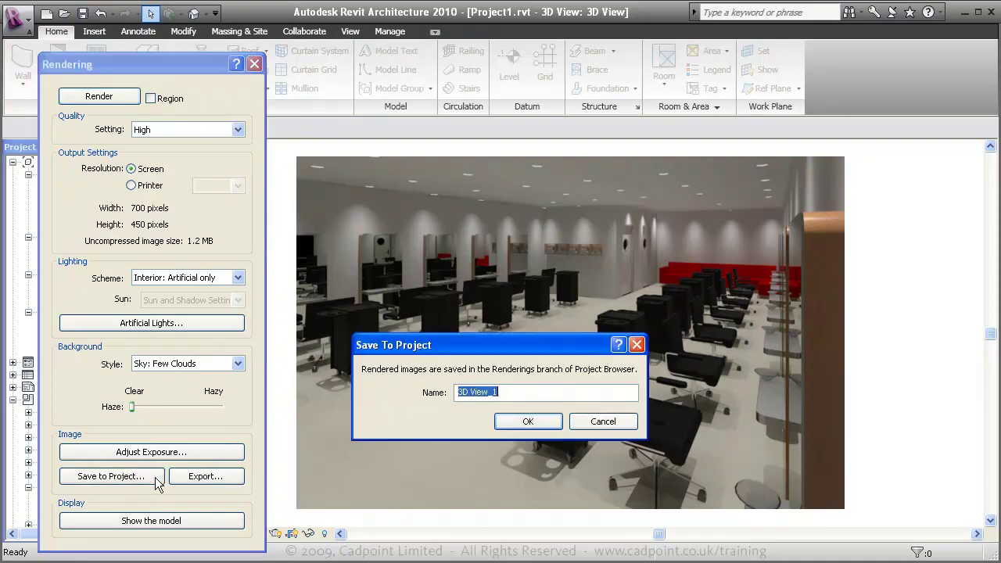
type("Interior")
left_click(528, 427)
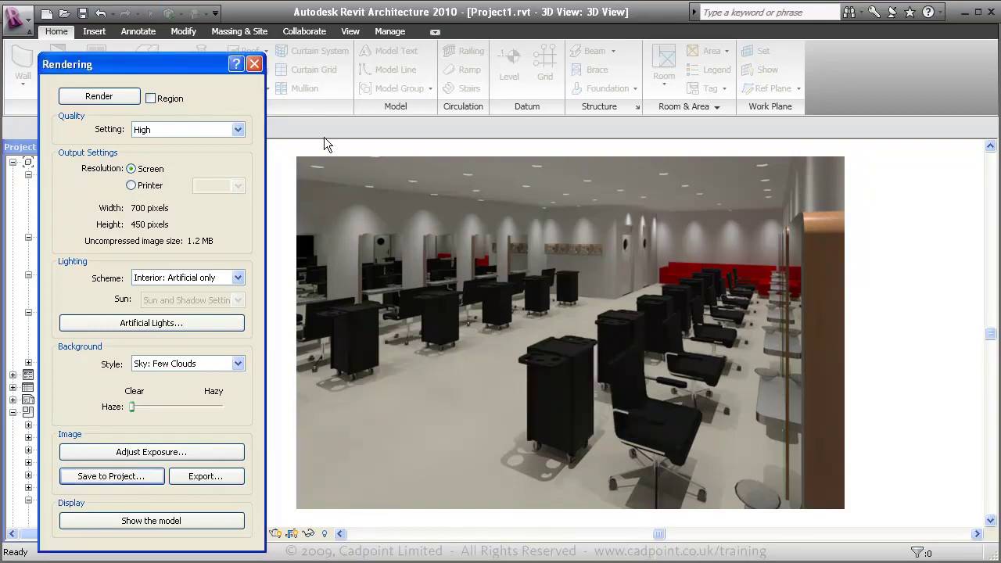
left_click(255, 64)
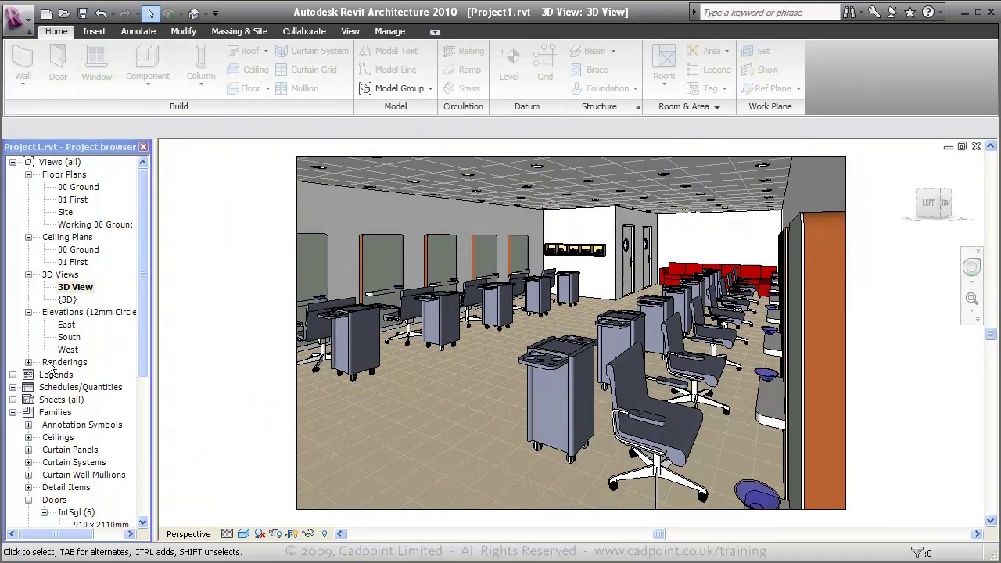
left_click(29, 362)
double_click(86, 375)
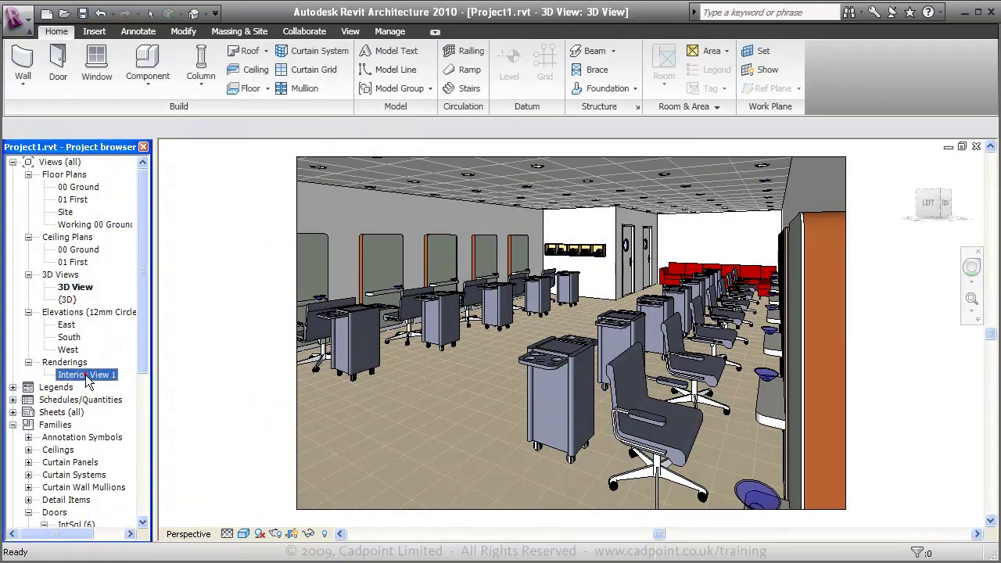